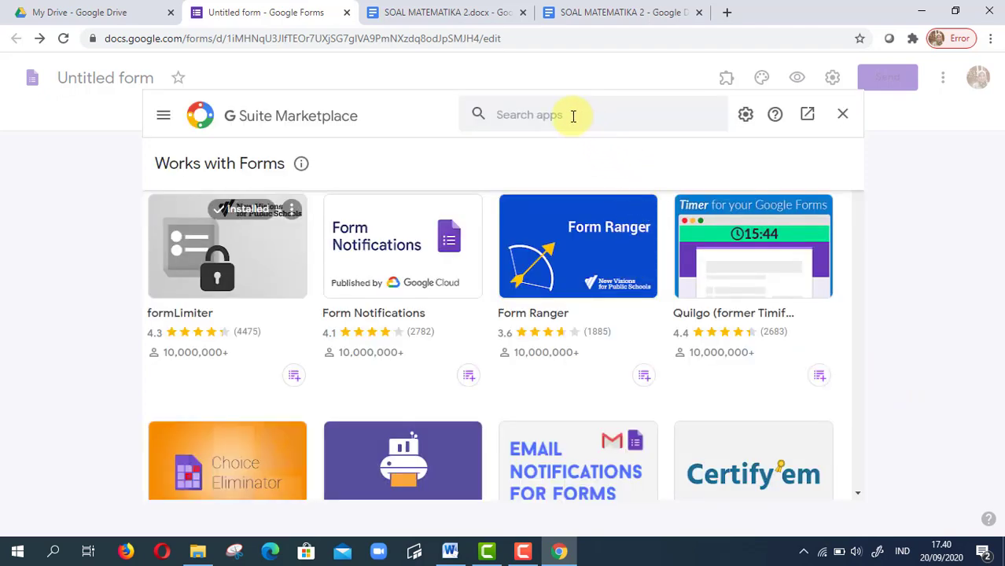
Search the add-on marketplace for Form Builder, view its details page, and close the marketplace
{"action": "left_click", "coordinate": [573, 116]}
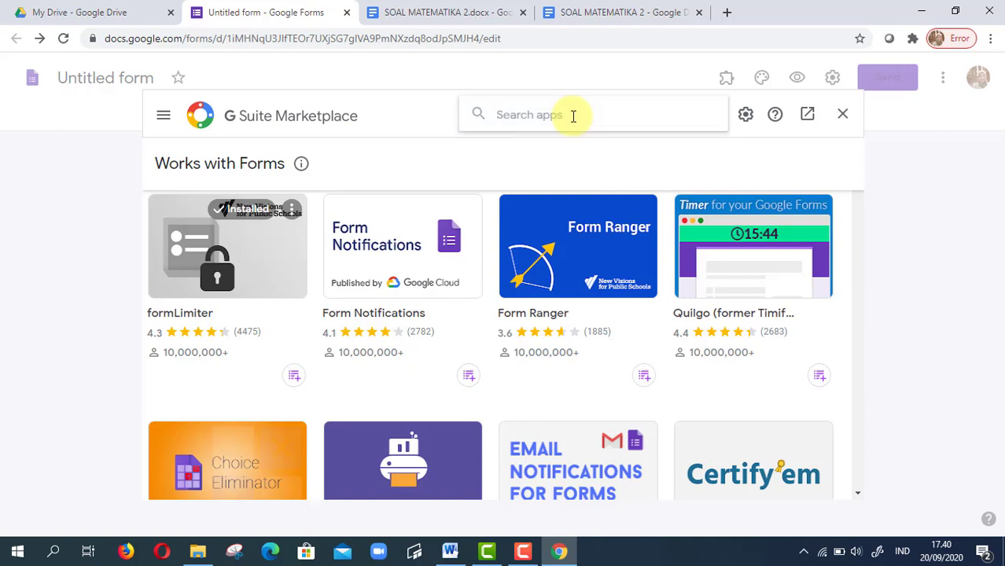
{"action": "type", "text": "F"}
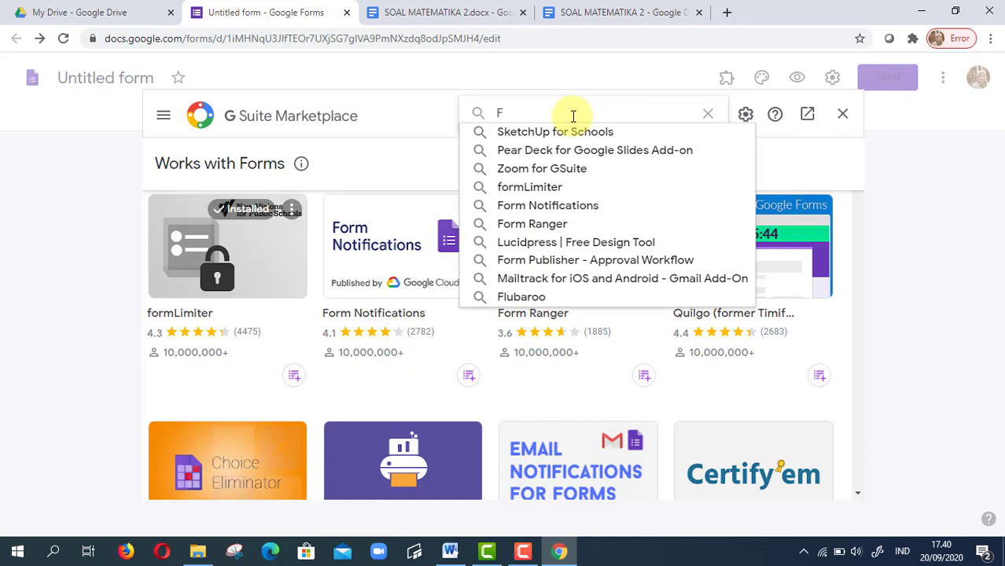
{"action": "type", "text": "orm "}
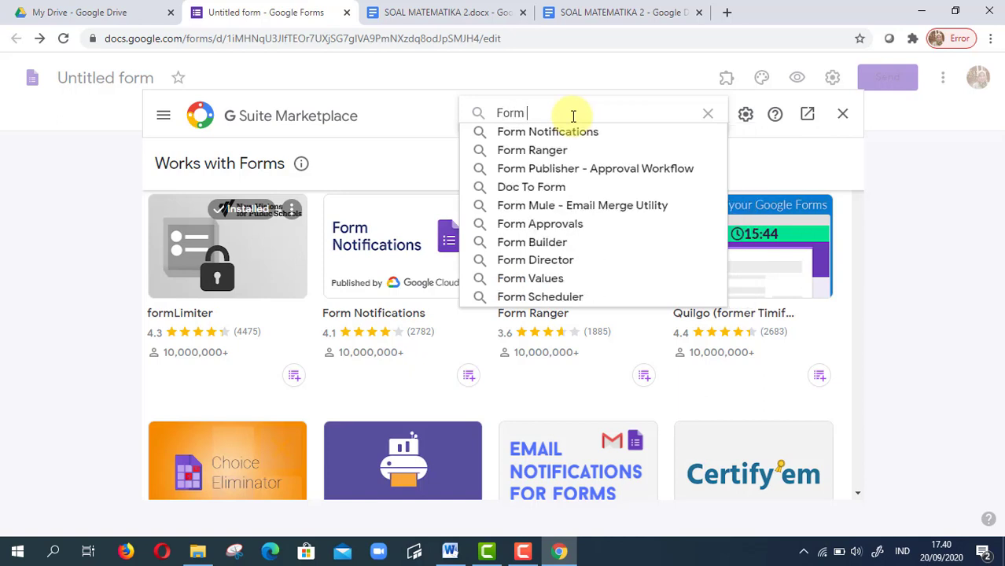
{"action": "type", "text": "Bu"}
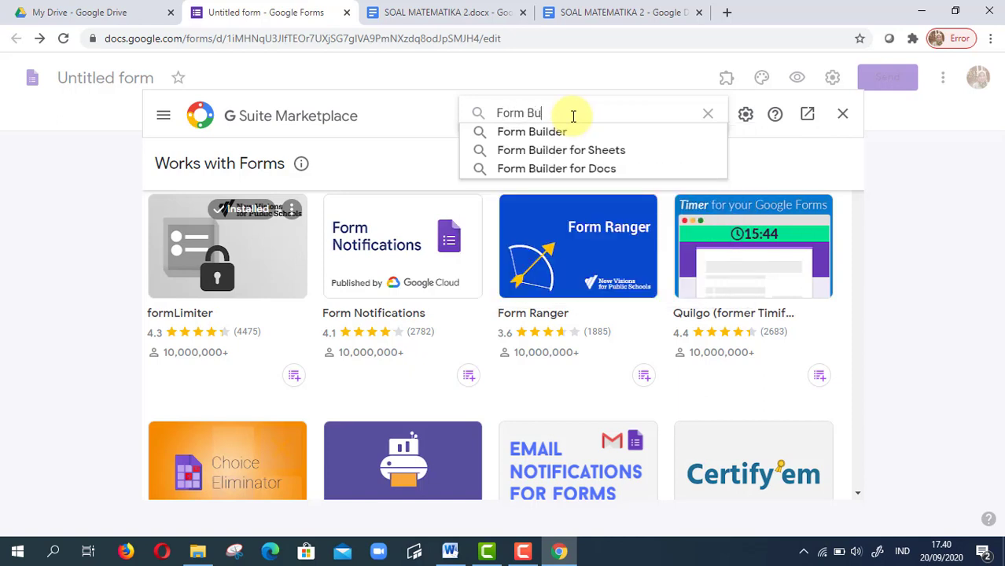
{"action": "left_click", "coordinate": [563, 132]}
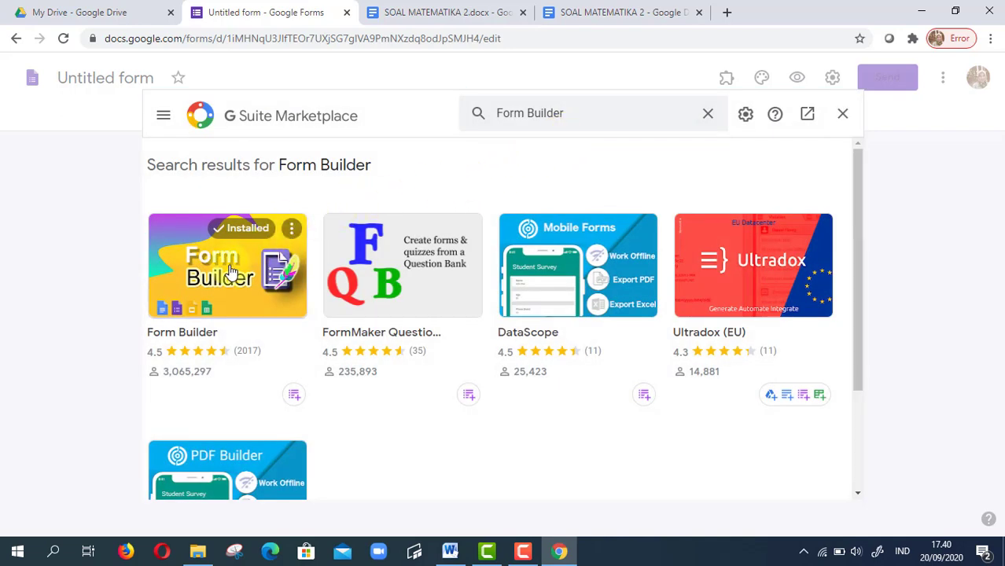
{"action": "left_click", "coordinate": [231, 271]}
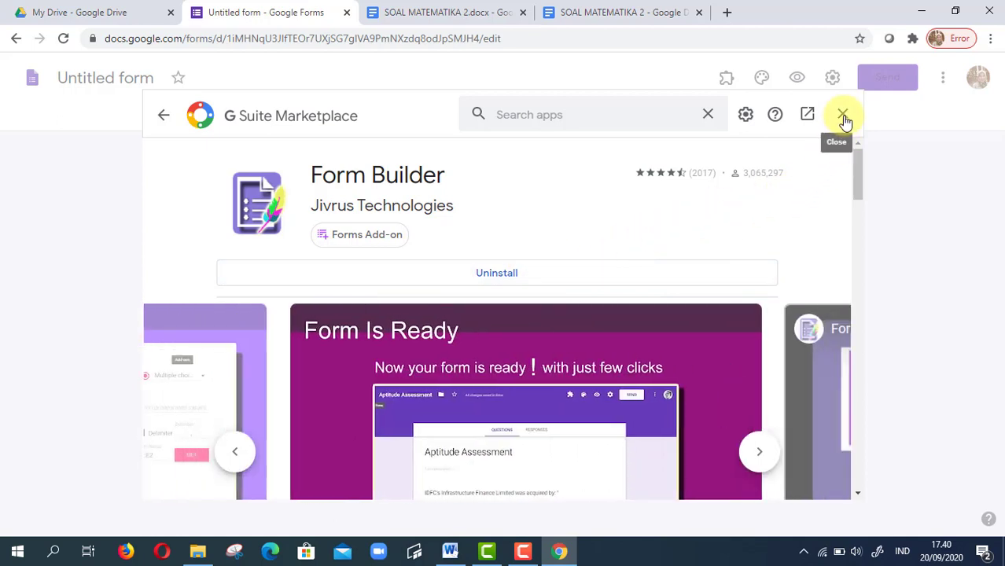
{"action": "left_click", "coordinate": [843, 117]}
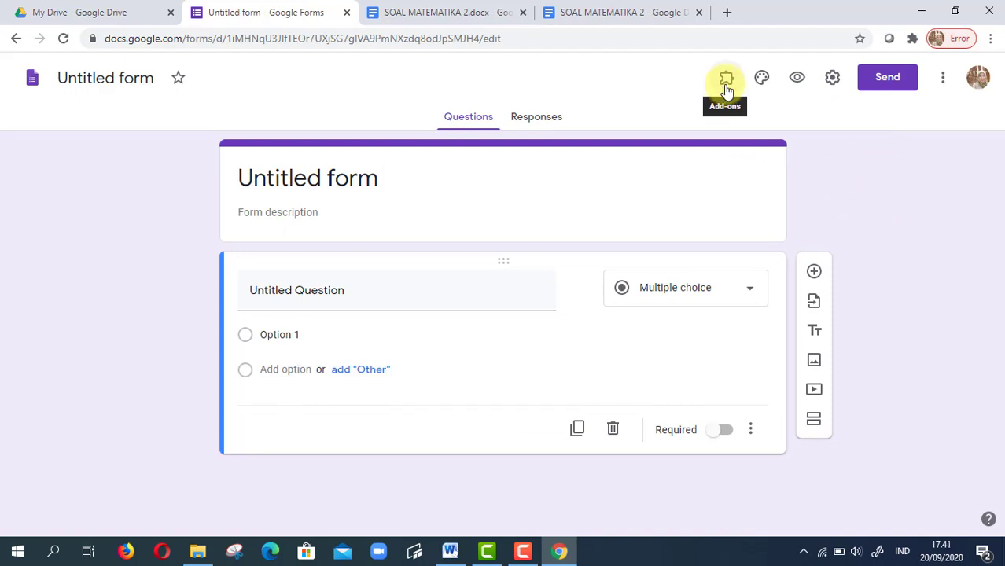
Title the form "SOAL MATEMATIKA 2" and apply the same name to the form file
{"action": "left_click", "coordinate": [293, 180]}
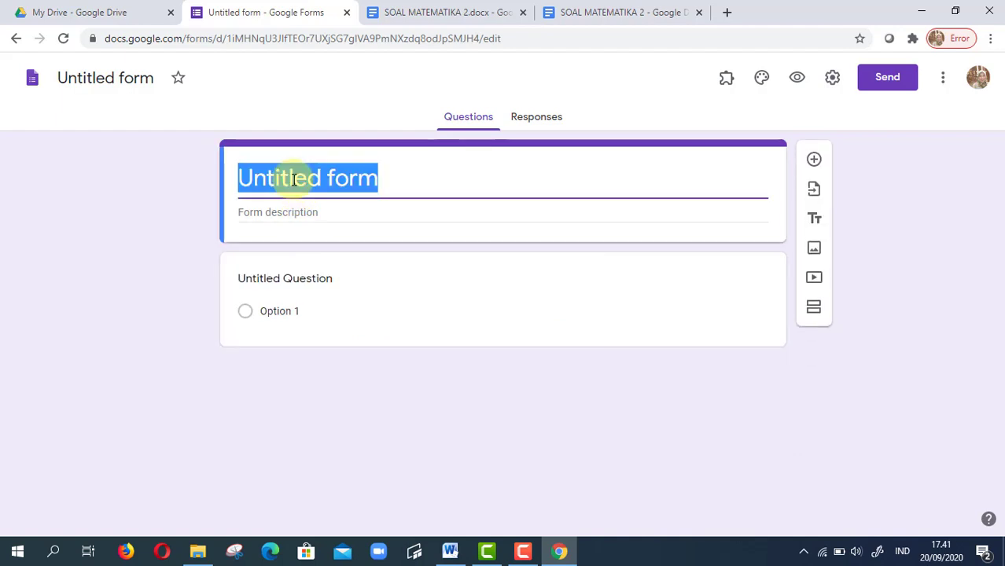
{"action": "type", "text": "S"}
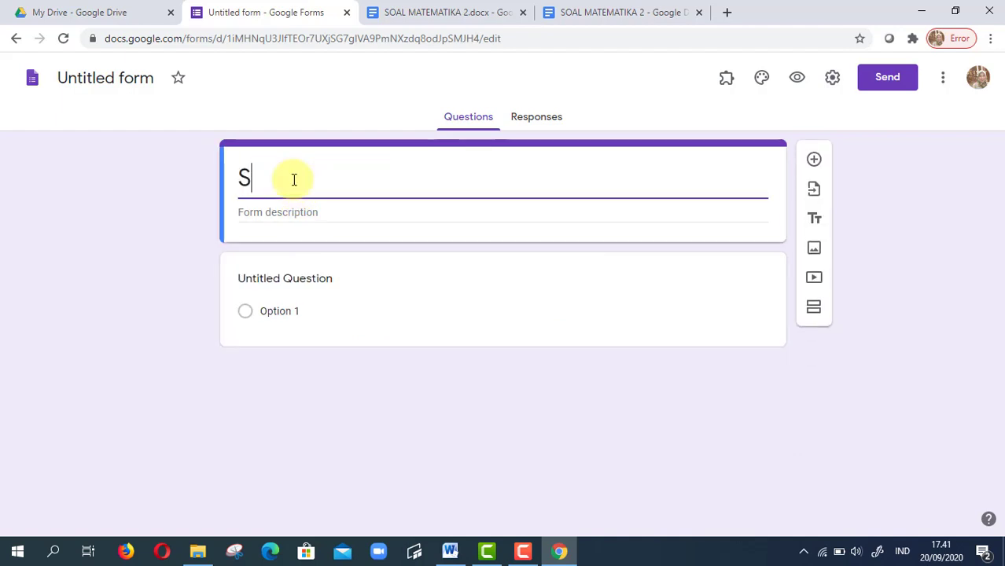
{"action": "type", "text": "OAL MATEM"}
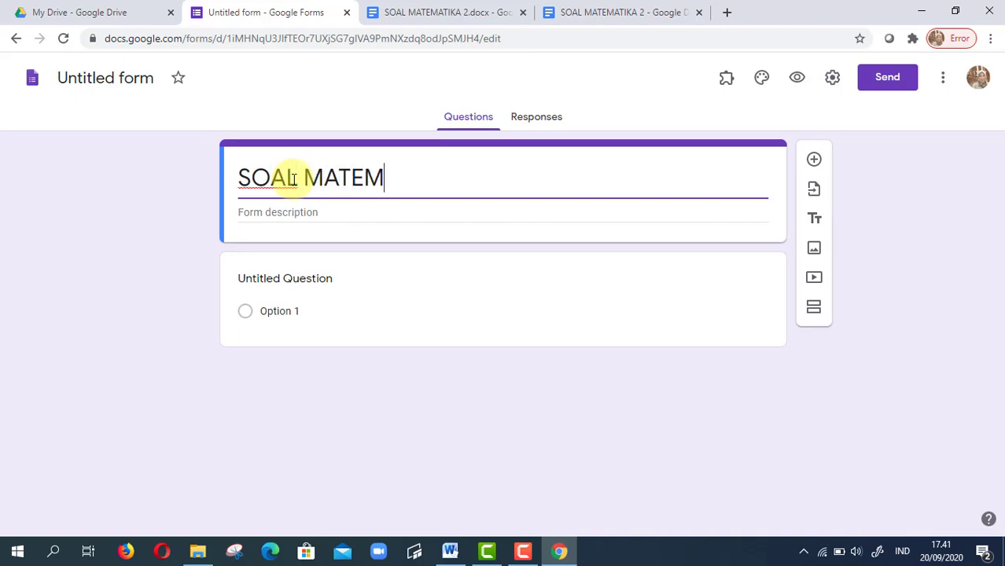
{"action": "type", "text": "ATIKA 2"}
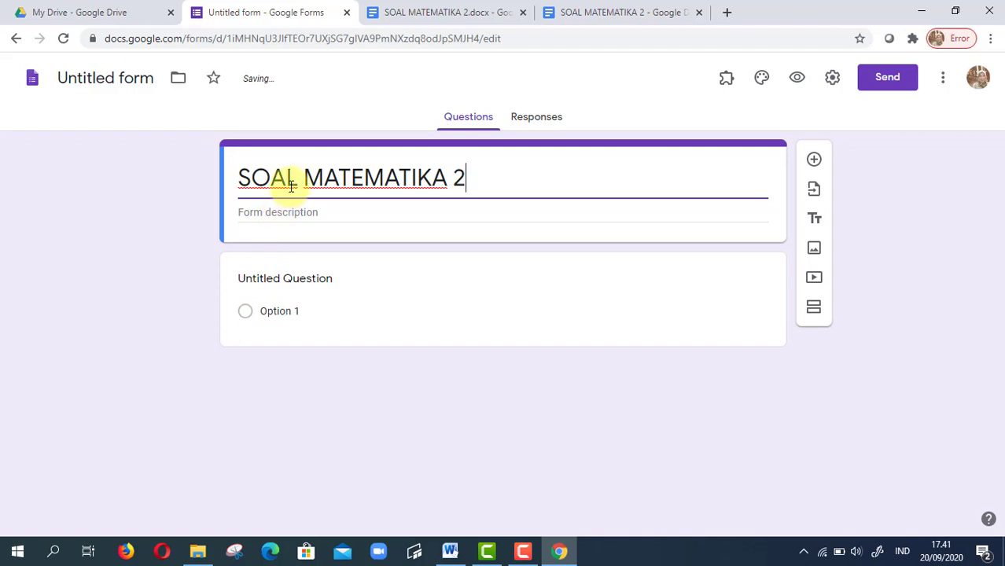
{"action": "left_click", "coordinate": [288, 184]}
{"action": "left_click", "coordinate": [314, 213]}
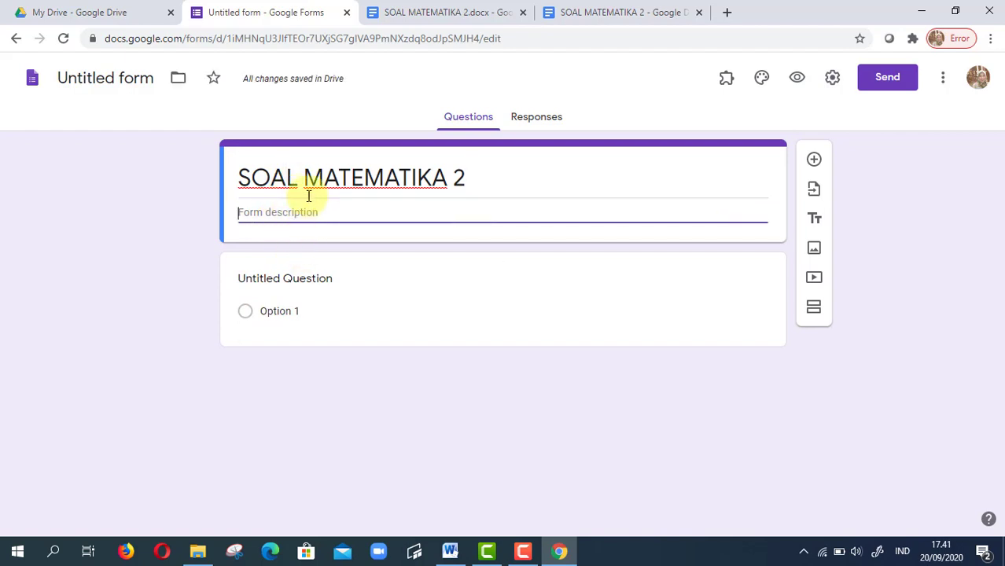
{"action": "triple_click", "coordinate": [306, 182]}
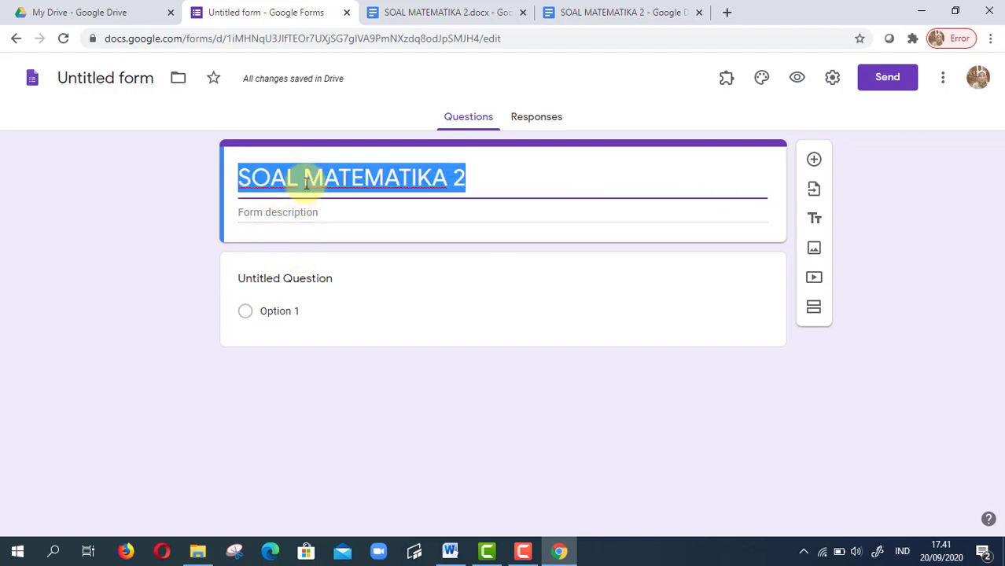
{"action": "left_click", "coordinate": [109, 77]}
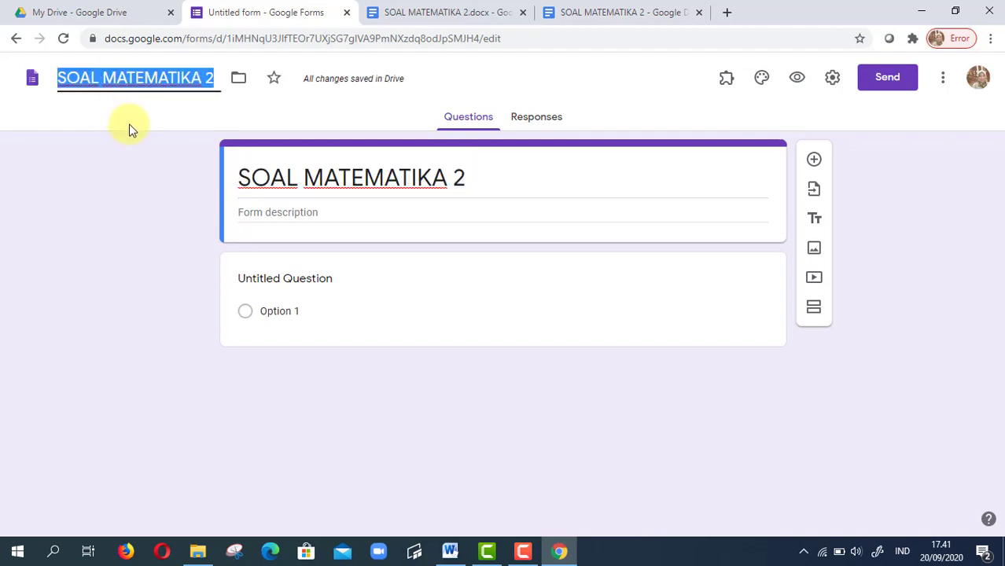
Turn the untitled question into a required short-answer question named "NAMA LENGKAP"
{"action": "left_click", "coordinate": [334, 283]}
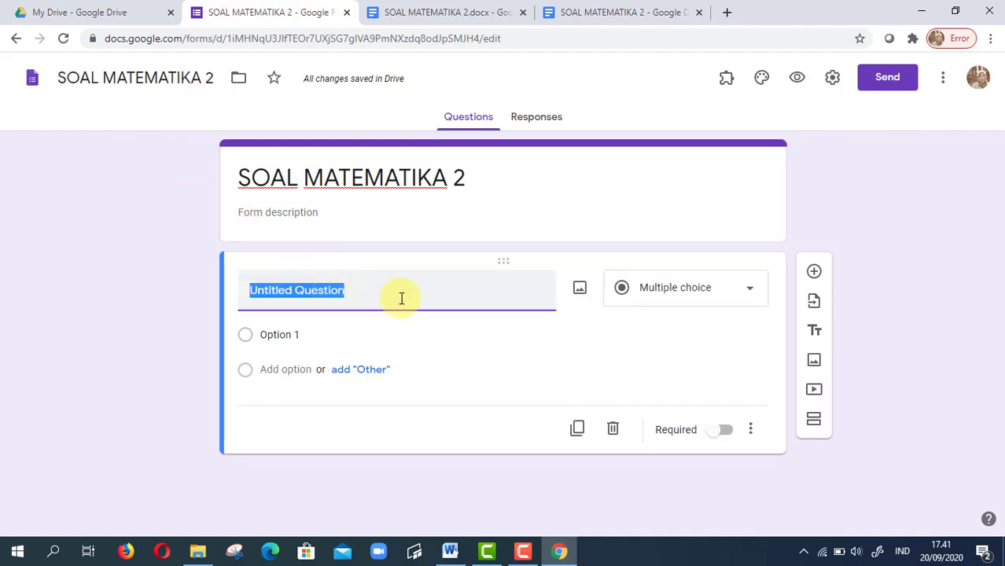
{"action": "type", "text": "NAMA"}
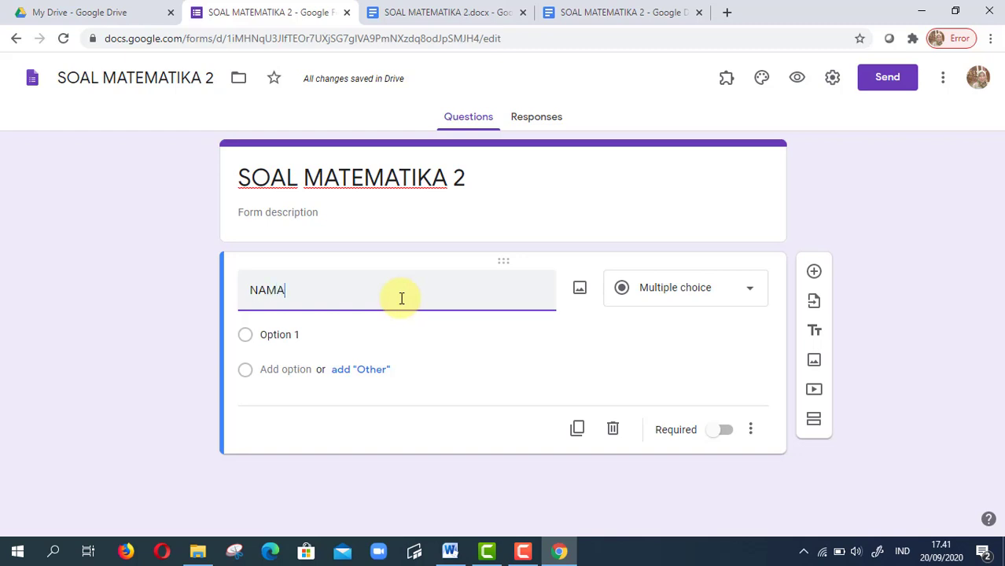
{"action": "type", "text": " LENGKAP"}
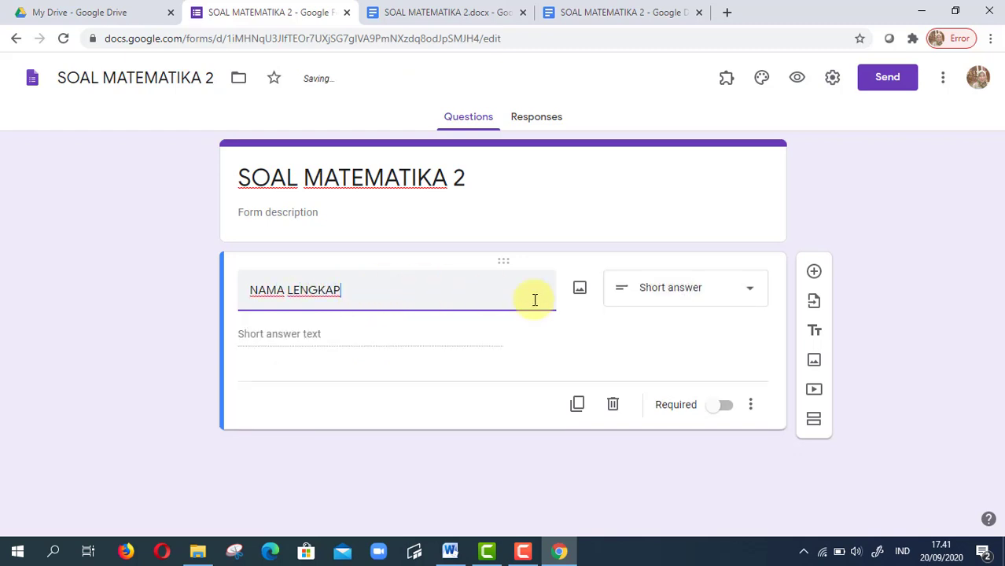
{"action": "left_click", "coordinate": [626, 297]}
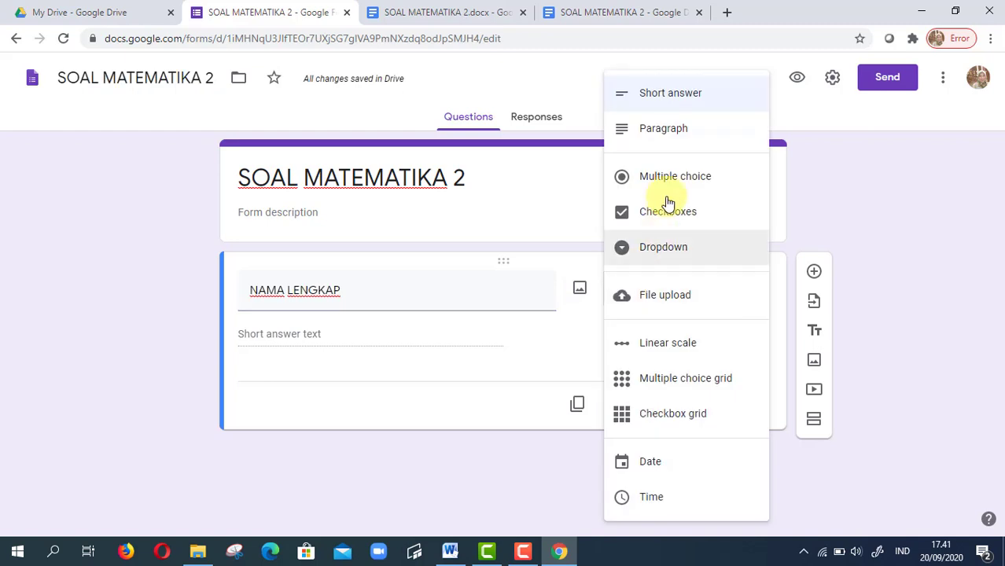
{"action": "left_click", "coordinate": [668, 96]}
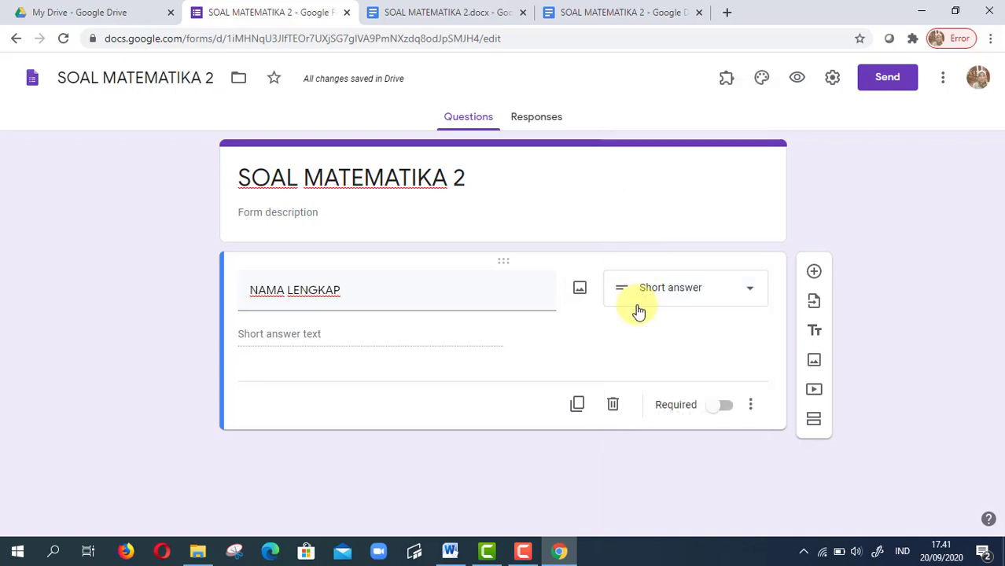
{"action": "left_click", "coordinate": [730, 411]}
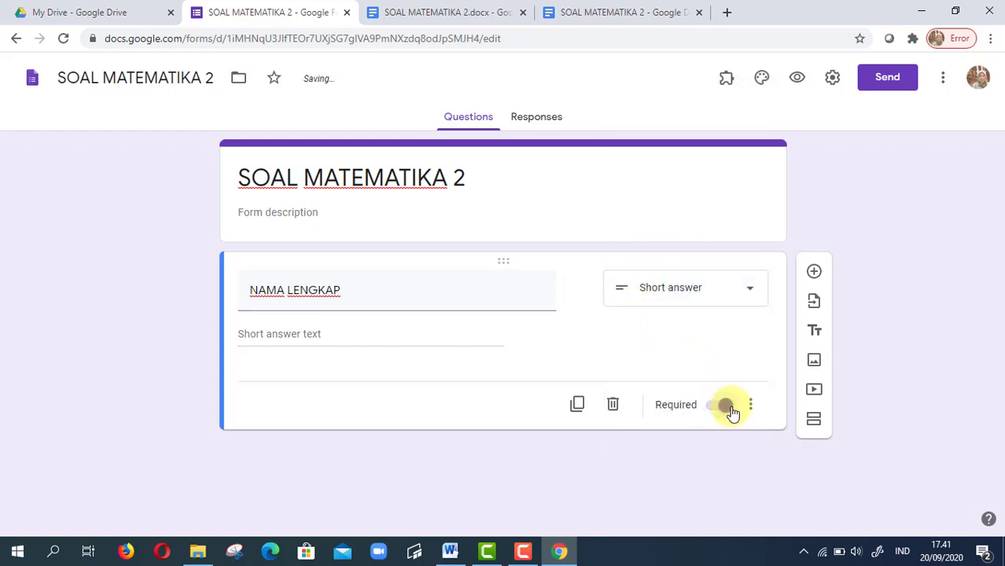
Add a new question named "KELAS" below the name question and set its type to Dropdown
{"action": "left_click", "coordinate": [814, 273]}
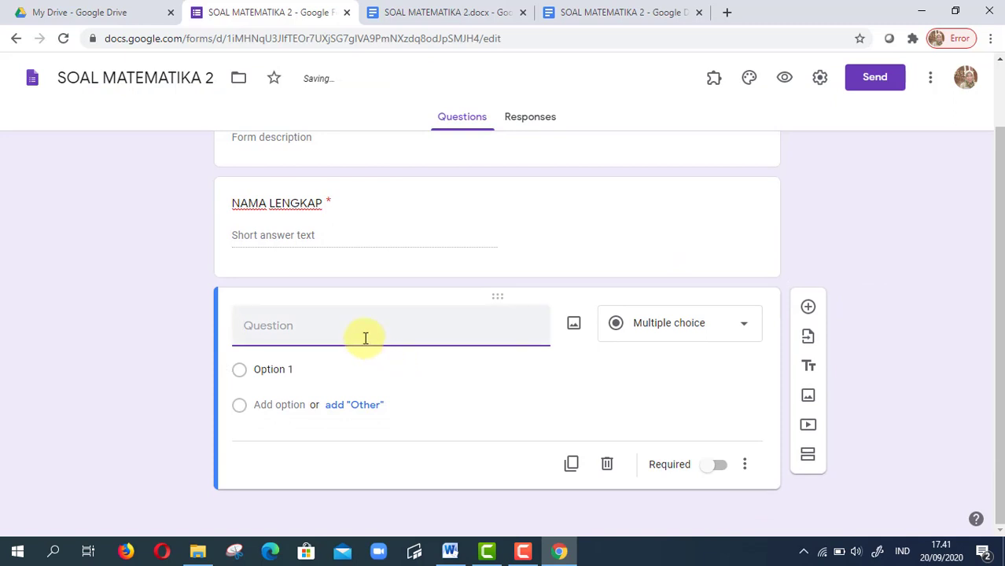
{"action": "type", "text": "KEL"}
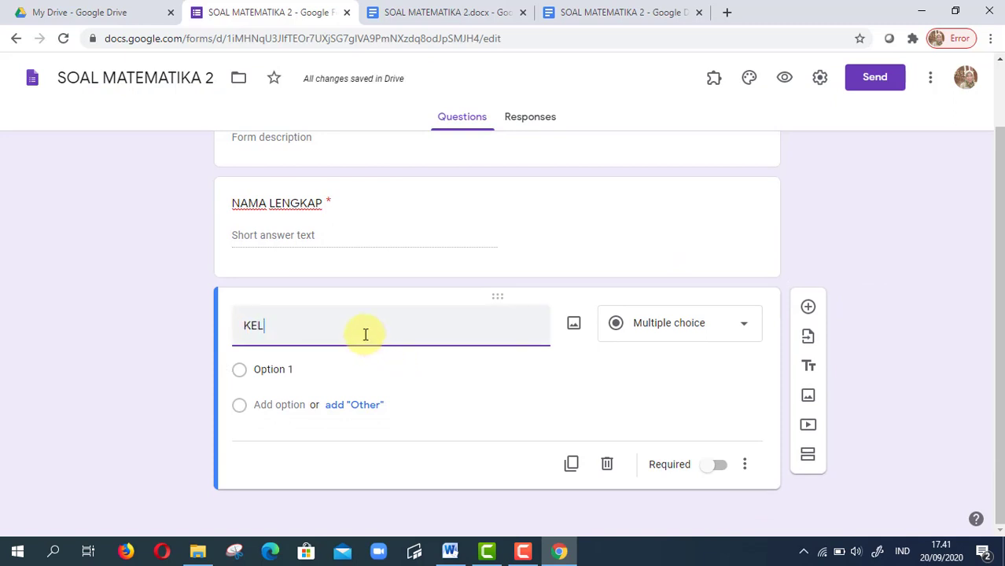
{"action": "type", "text": "AS"}
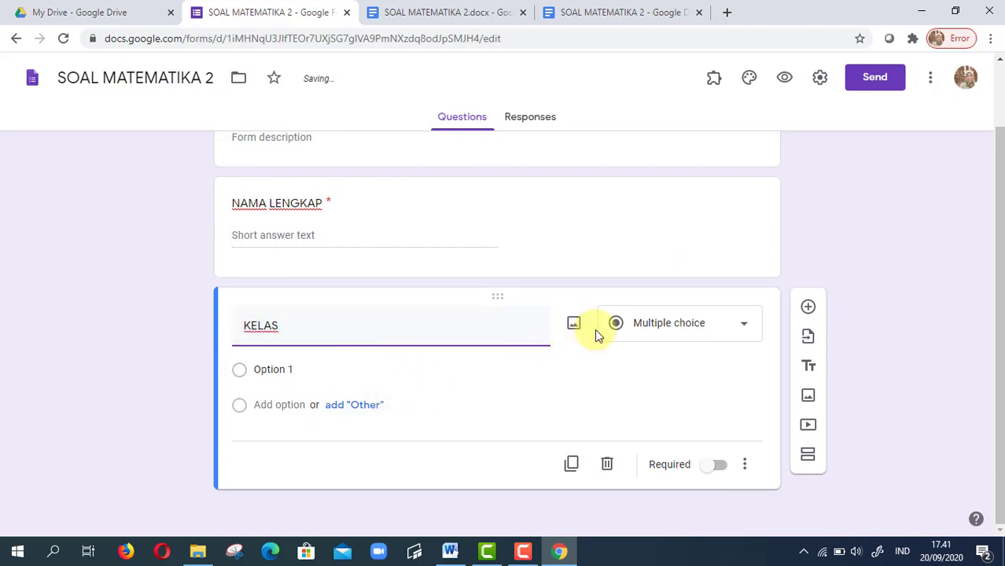
{"action": "left_click", "coordinate": [628, 330]}
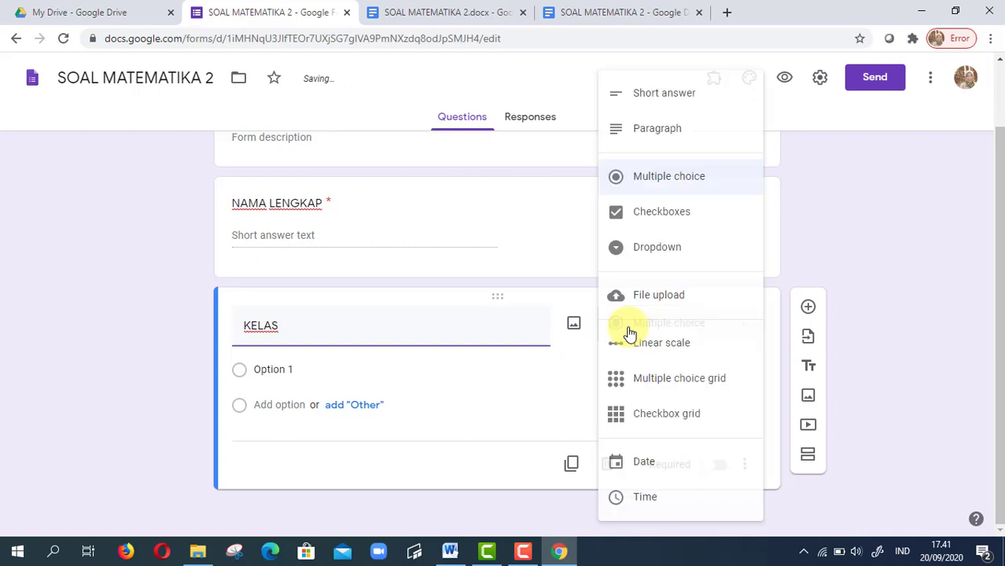
{"action": "left_click", "coordinate": [646, 250]}
Give the KELAS question the options 8-1 and 8-2 and make it required
{"action": "left_click", "coordinate": [380, 375]}
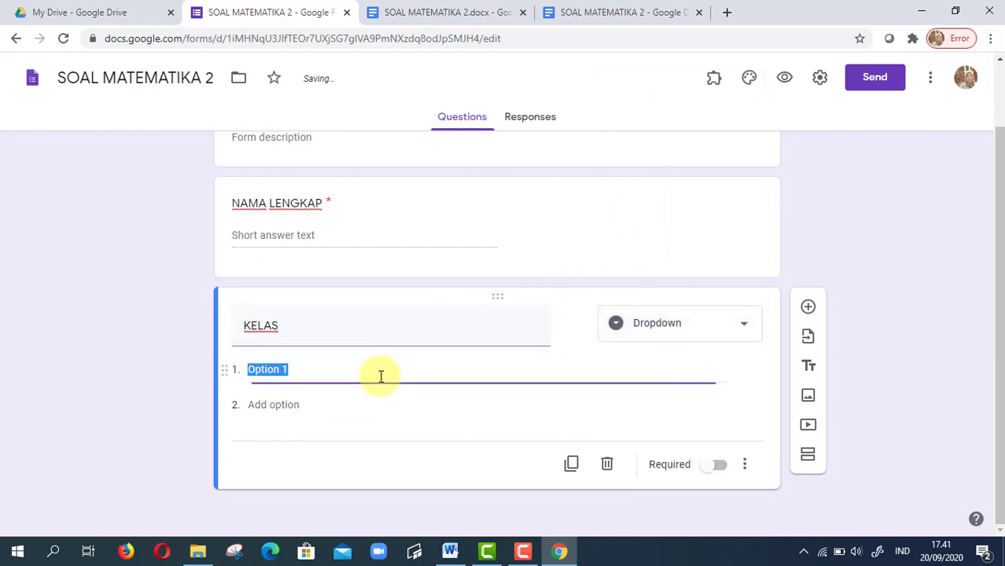
{"action": "type", "text": "8-1"}
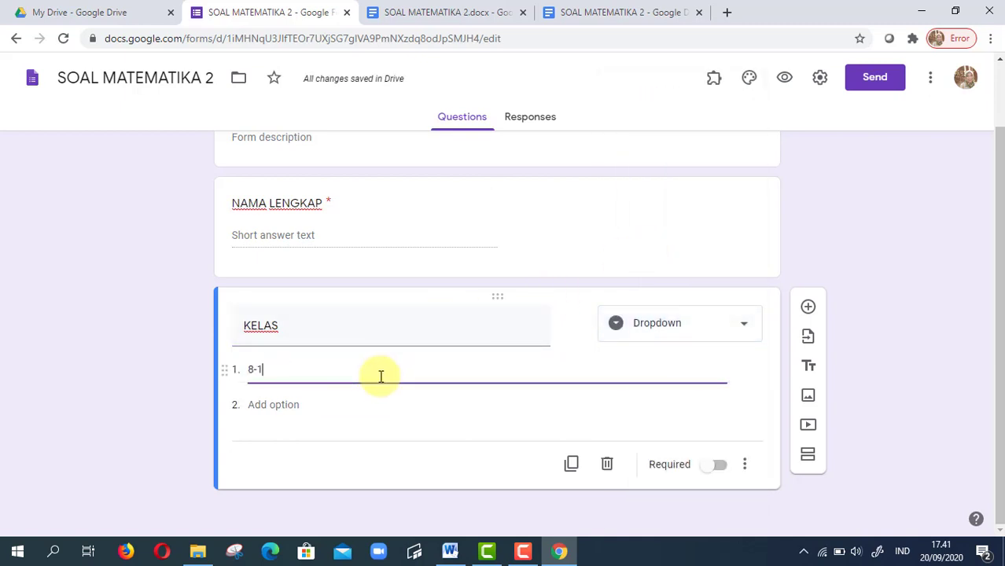
{"action": "left_click", "coordinate": [373, 409]}
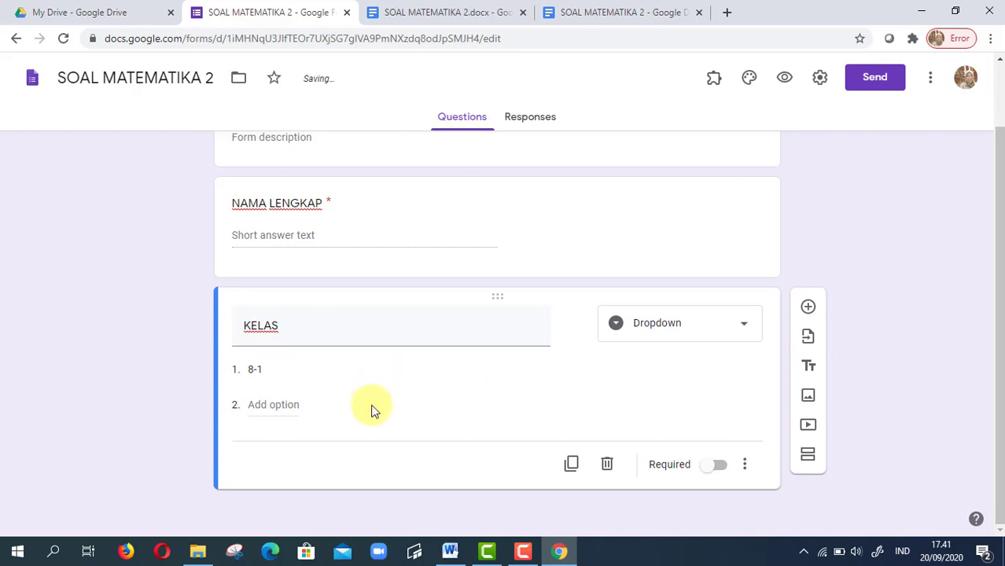
{"action": "left_click", "coordinate": [284, 404]}
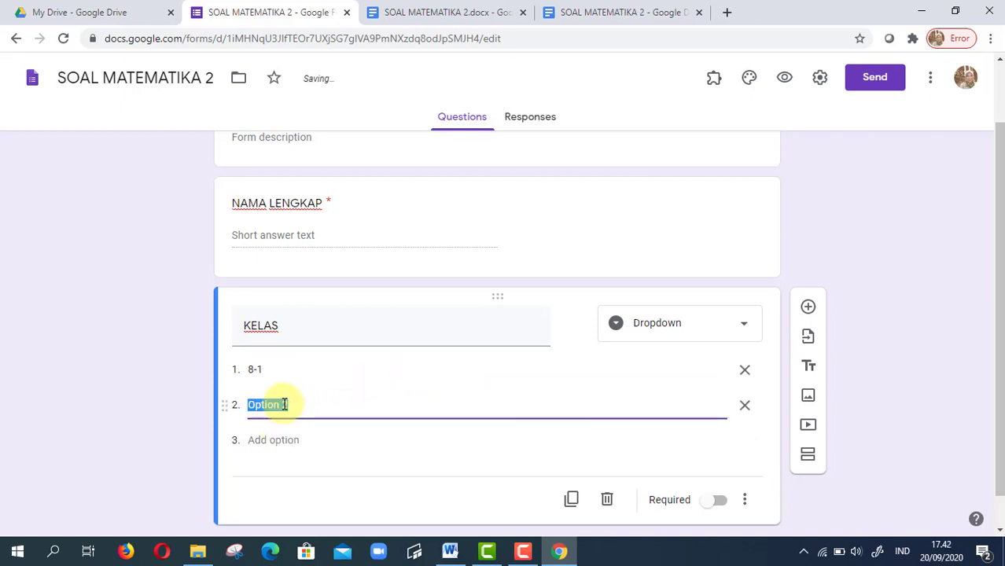
{"action": "type", "text": "8-2"}
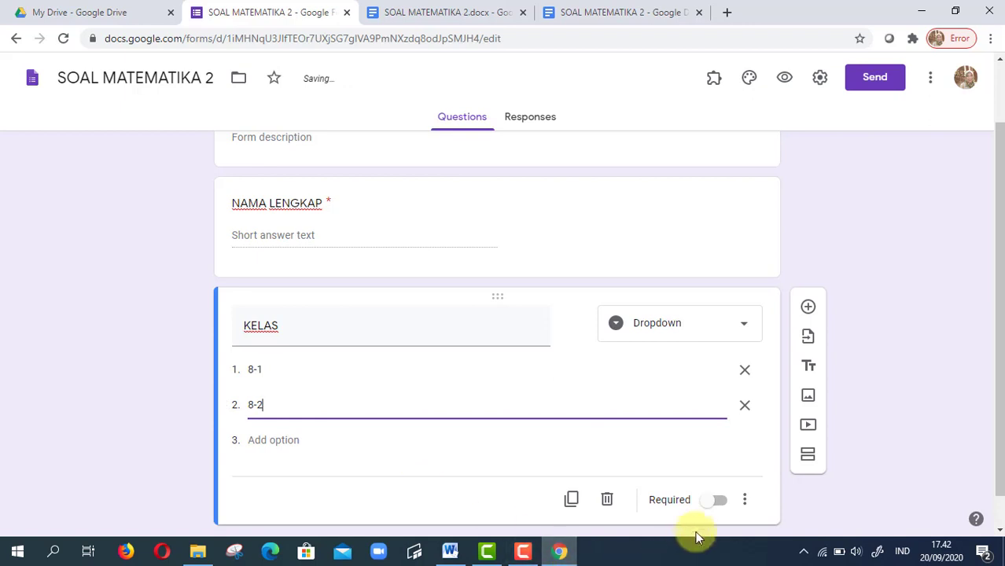
{"action": "left_click", "coordinate": [723, 506]}
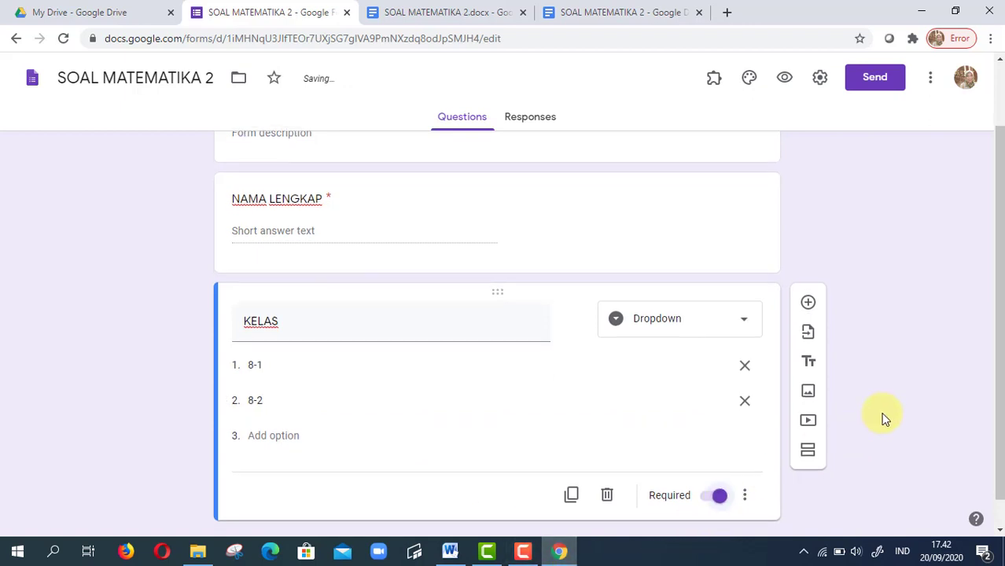
Add a new section after the KELAS question and title it "SOAL"
{"action": "scroll", "coordinate": [881, 417], "scroll_direction": "down", "scroll_amount": 1}
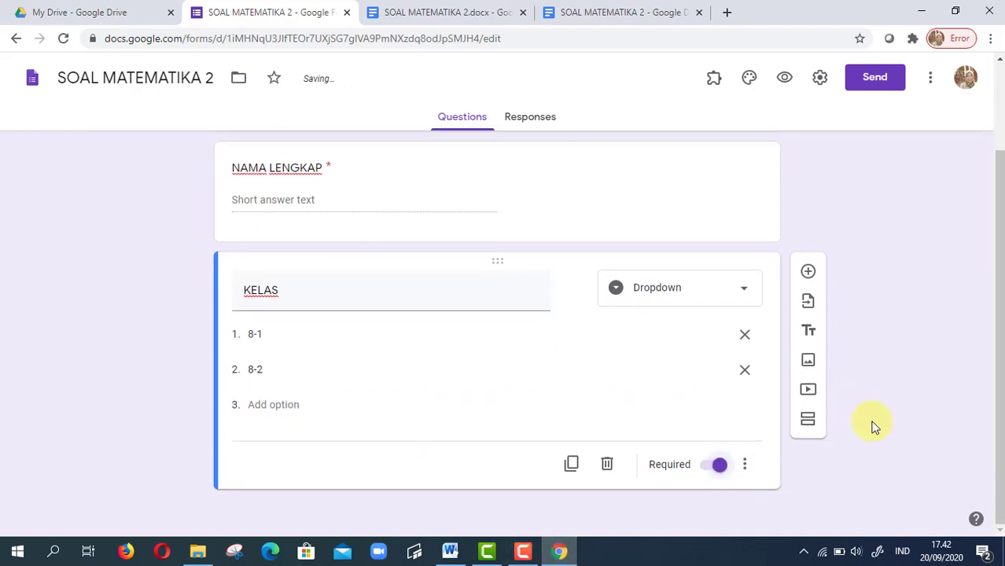
{"action": "left_click", "coordinate": [808, 424]}
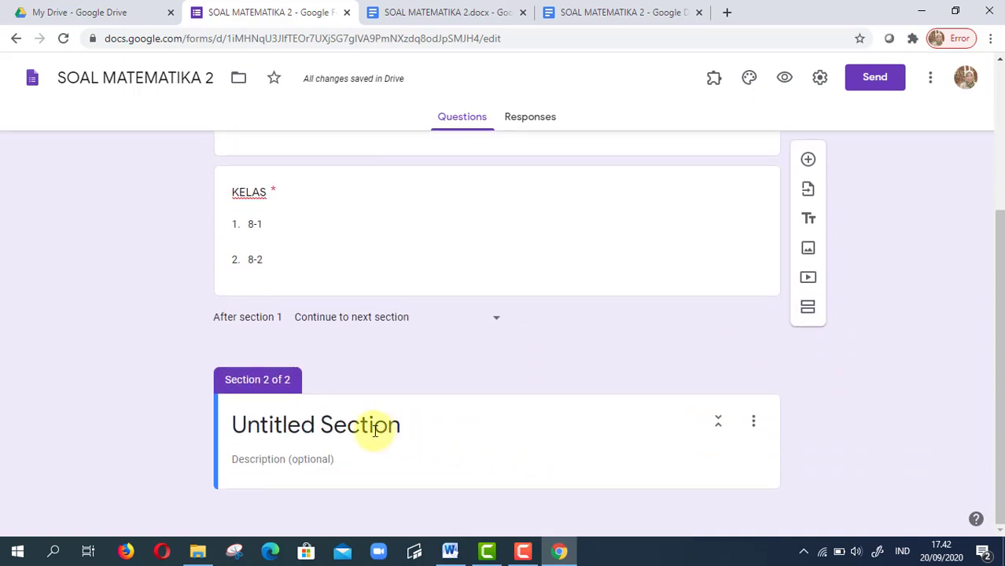
{"action": "left_click", "coordinate": [374, 431]}
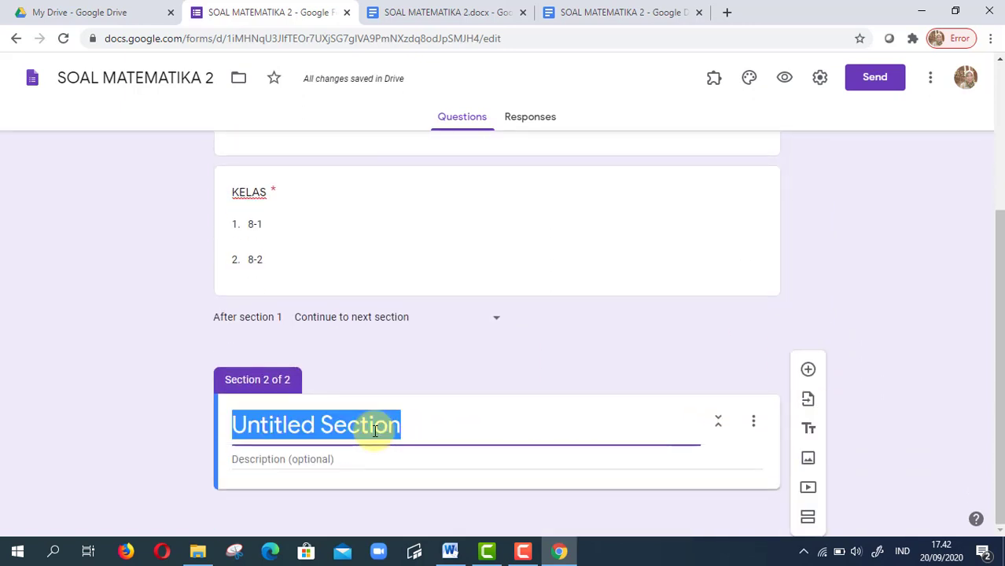
{"action": "type", "text": "SOAL"}
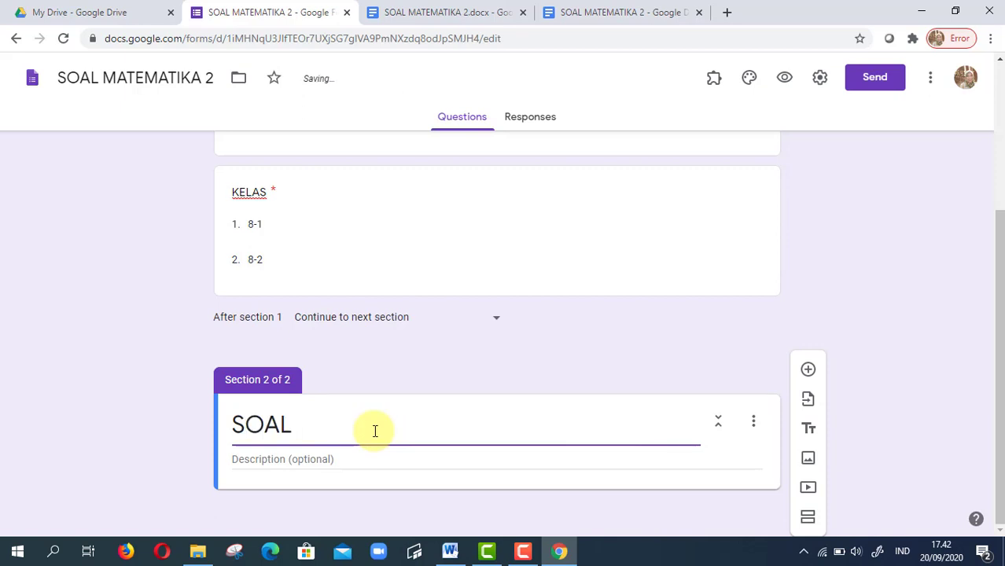
{"action": "left_click", "coordinate": [354, 460]}
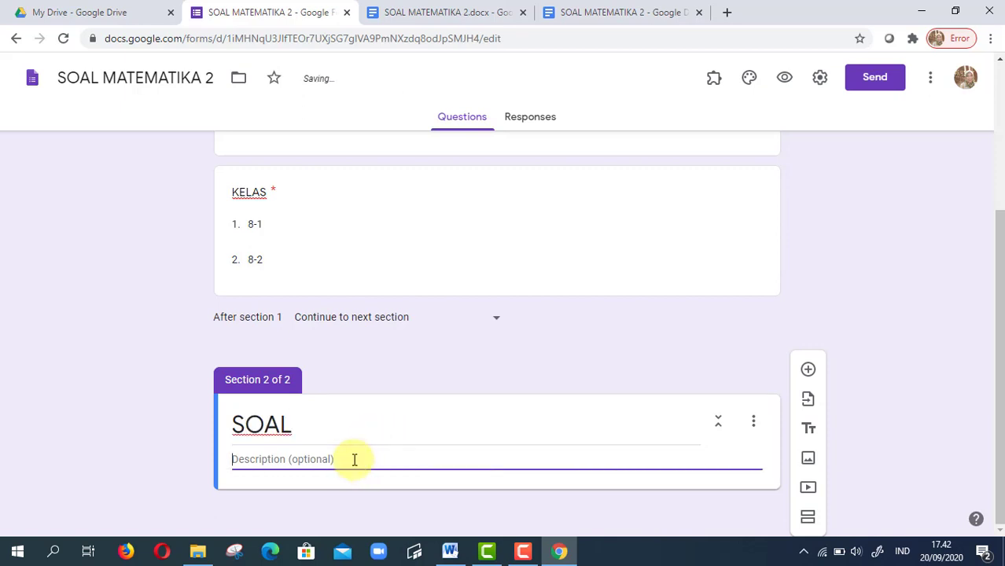
Describe the SOAL section as "Pilihlah salah satu jawaban yang paling tepat." and add a blank question below it
{"action": "type", "text": "Pilihlah"}
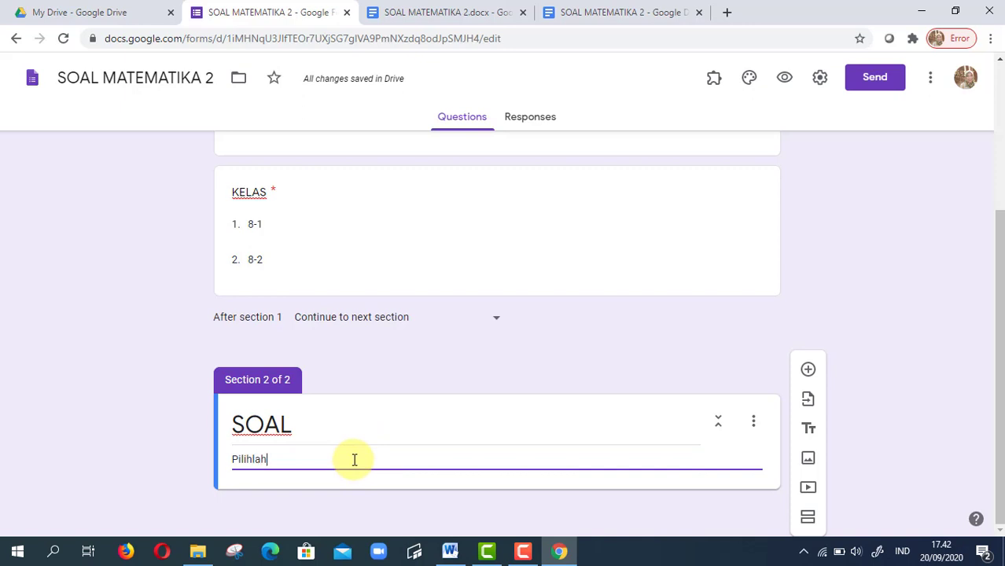
{"action": "type", "text": " salah"}
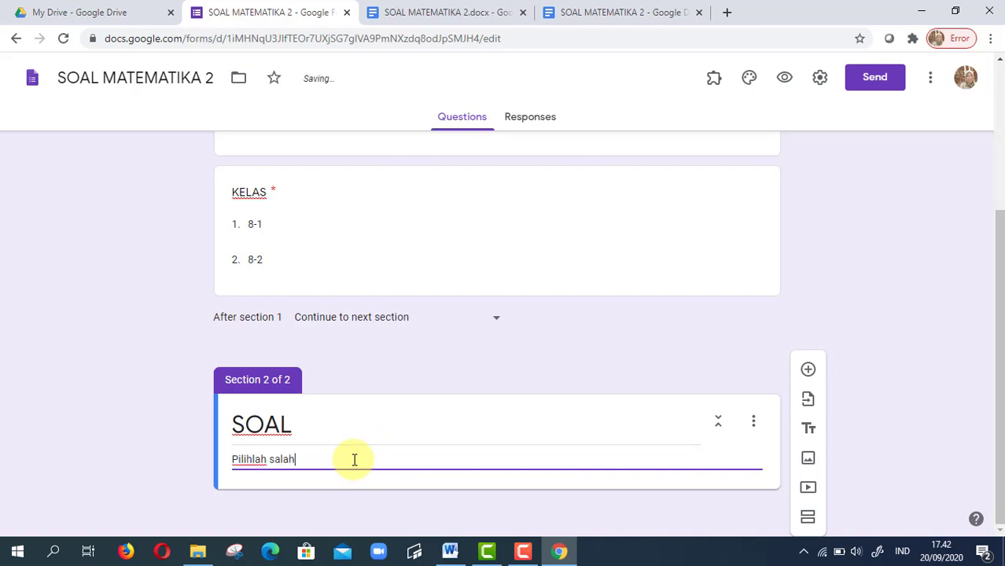
{"action": "type", "text": " satu jawa"}
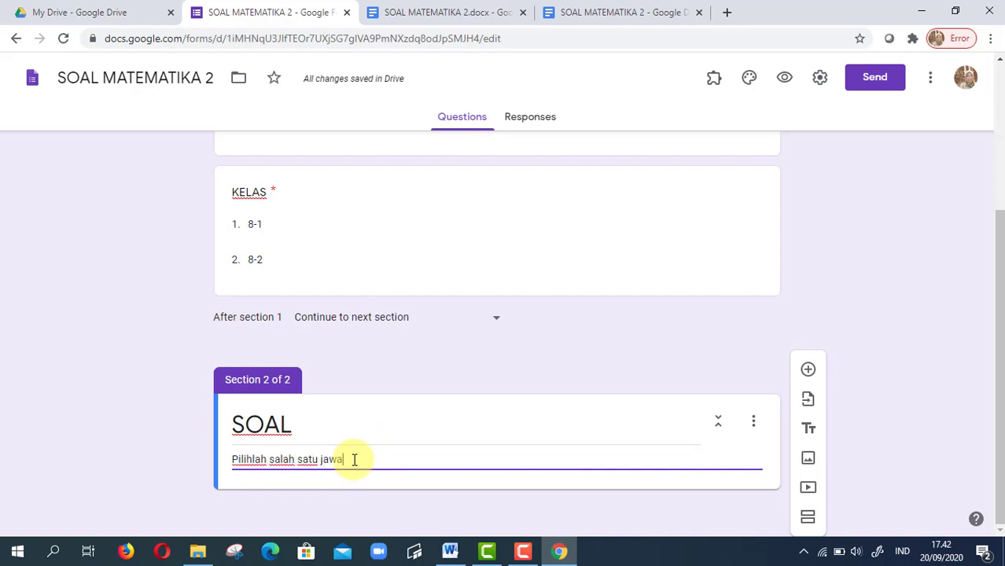
{"action": "type", "text": "ban yang paling tepat."}
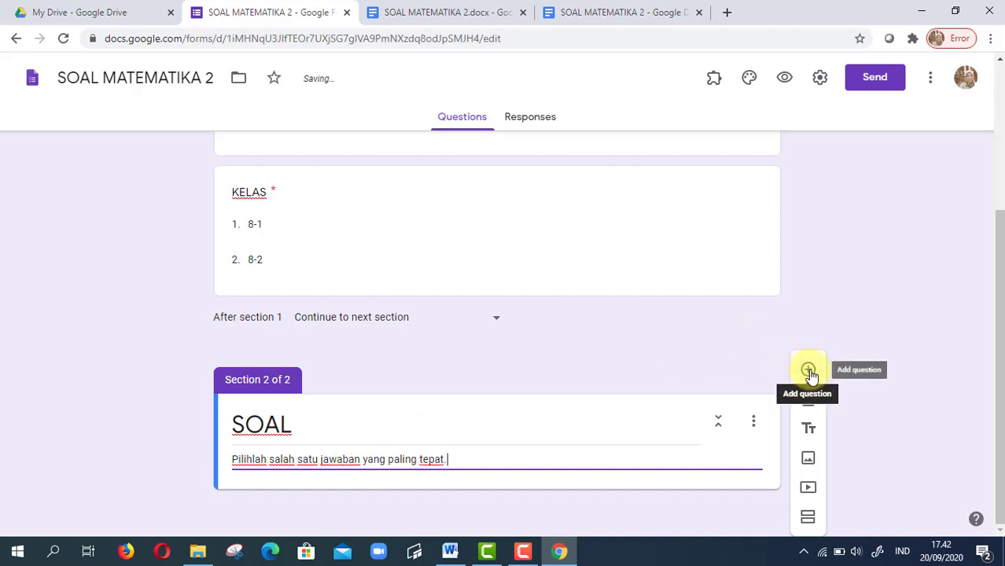
{"action": "left_click", "coordinate": [809, 371]}
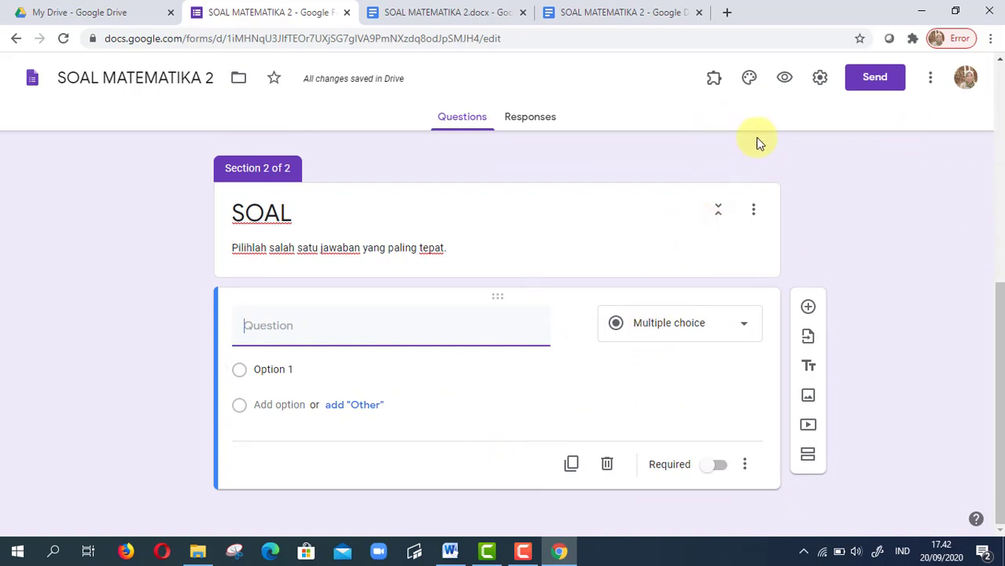
{"action": "left_click", "coordinate": [713, 87]}
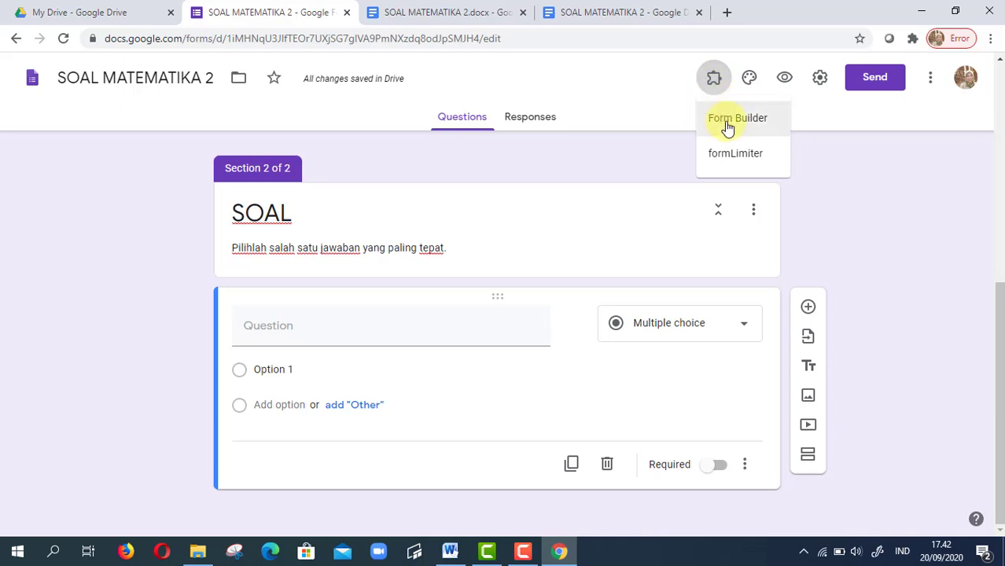
{"action": "left_click", "coordinate": [728, 126]}
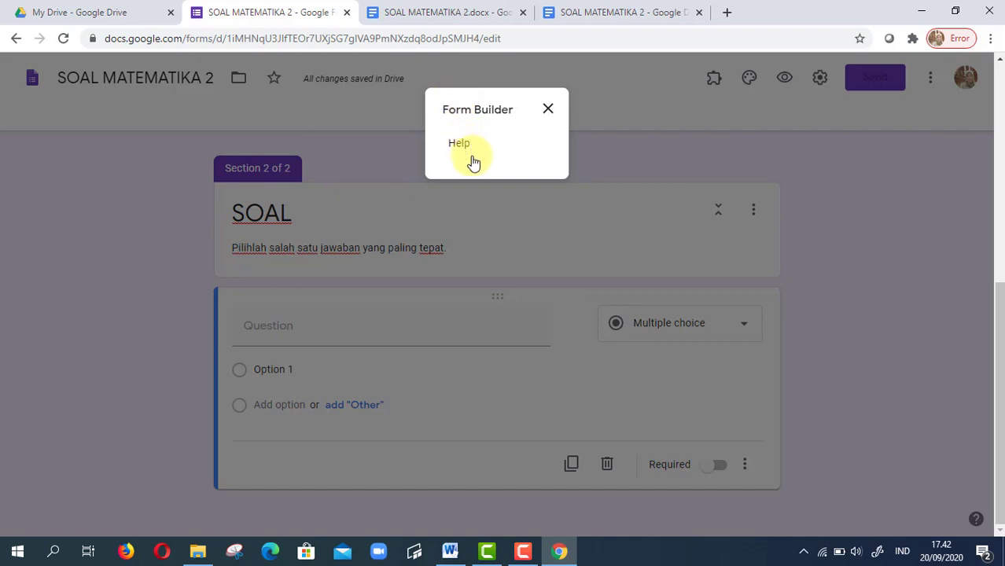
{"action": "left_click", "coordinate": [548, 108]}
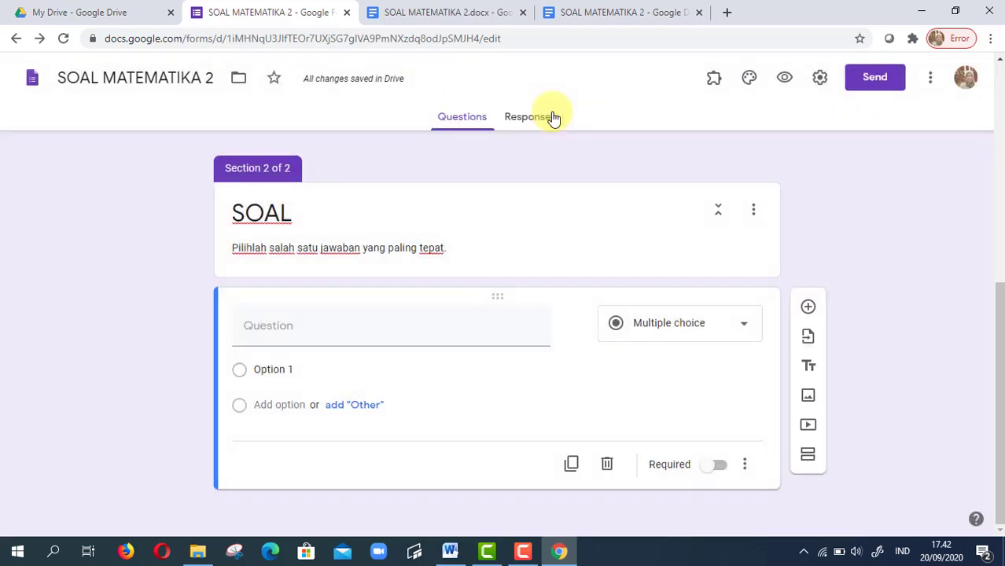
Reload the form and start the Form Builder add-on
{"action": "left_click", "coordinate": [65, 39]}
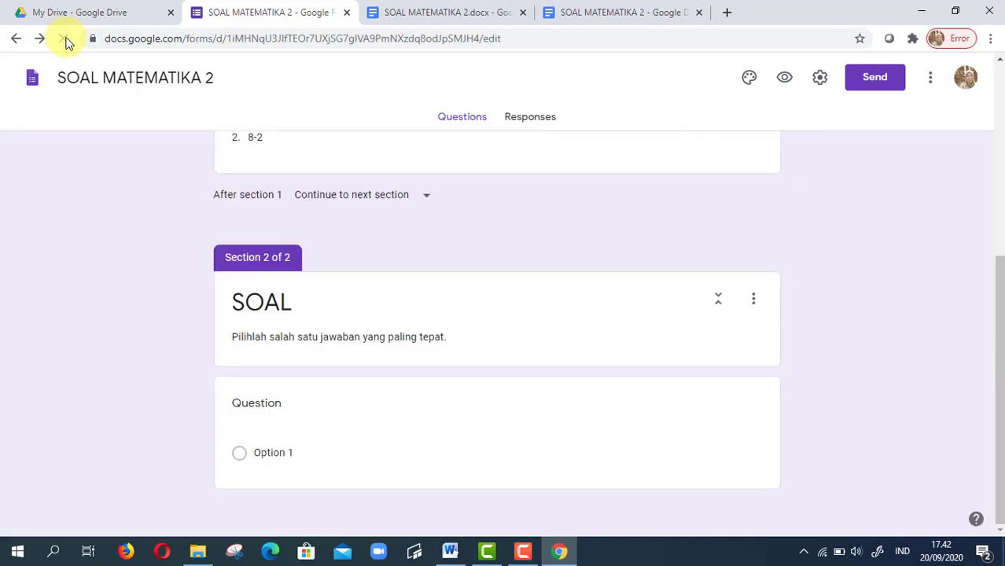
{"action": "left_click", "coordinate": [64, 38]}
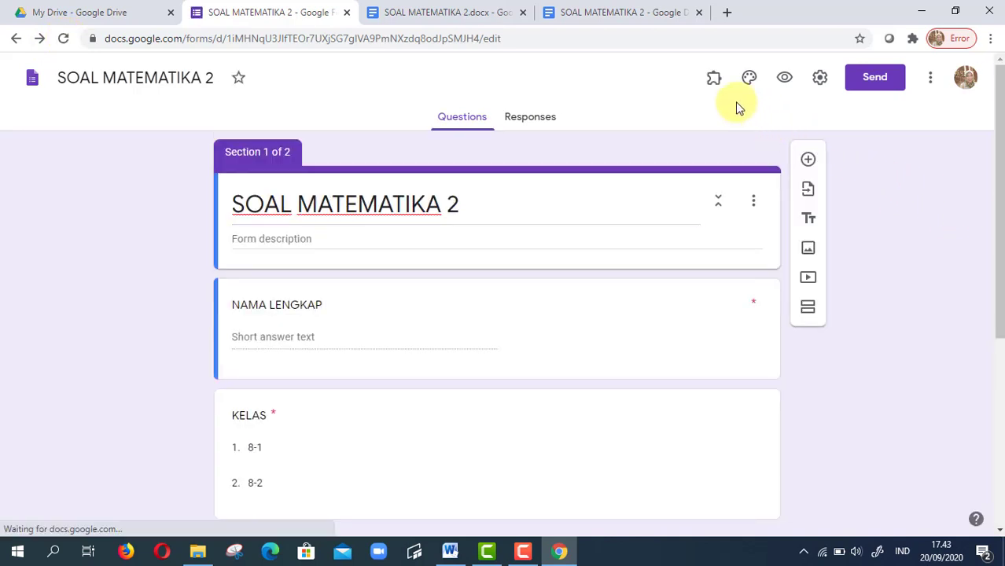
{"action": "left_click", "coordinate": [713, 82]}
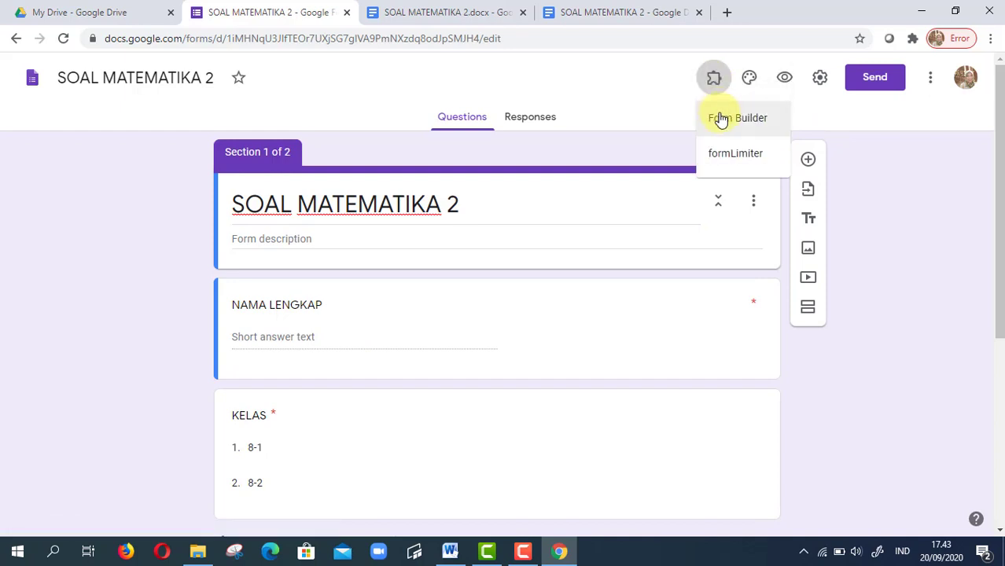
{"action": "left_click", "coordinate": [720, 119]}
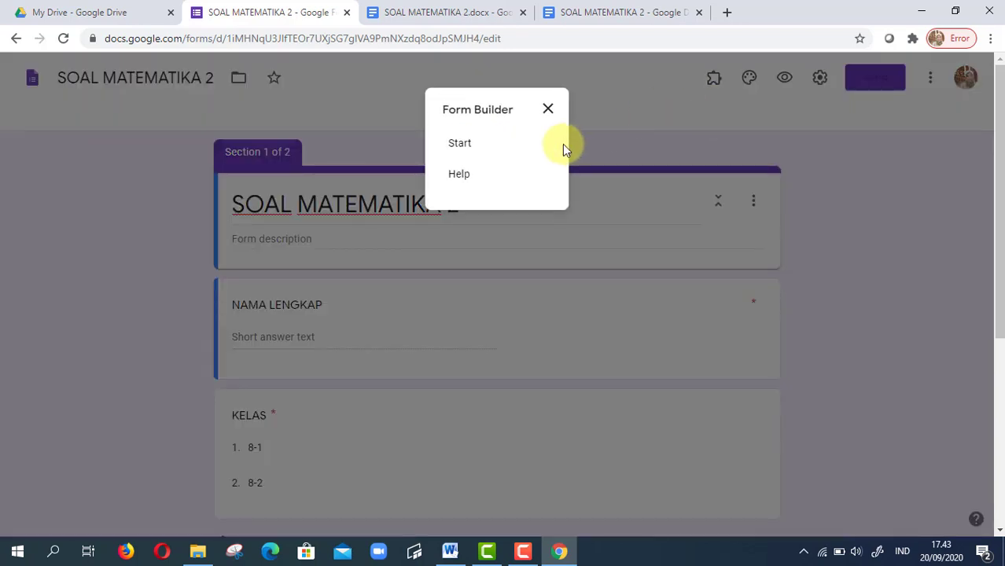
{"action": "left_click", "coordinate": [457, 147]}
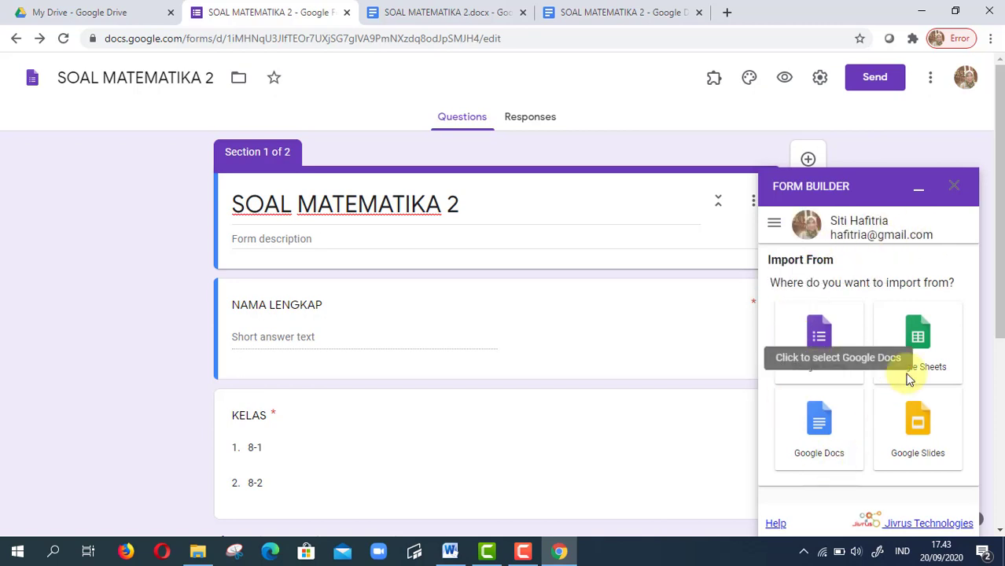
Load the questions from the Google Docs document "SOAL MATEMATIKA 2" into Form Builder
{"action": "left_click_drag", "start_coordinate": [995, 256], "coordinate": [993, 291]}
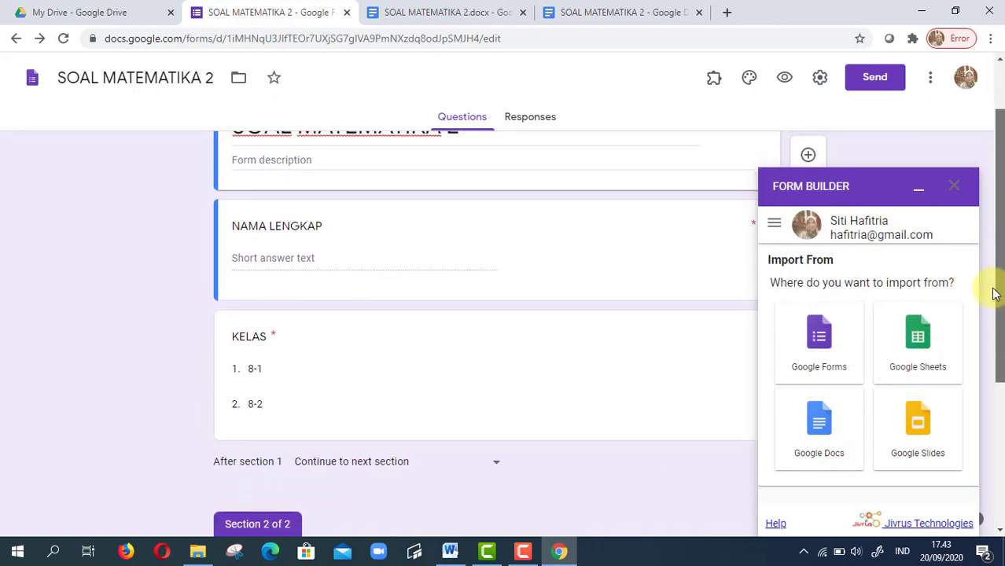
{"action": "scroll", "coordinate": [886, 360], "scroll_direction": "down", "scroll_amount": 2}
{"action": "scroll", "coordinate": [886, 360], "scroll_direction": "up", "scroll_amount": 3}
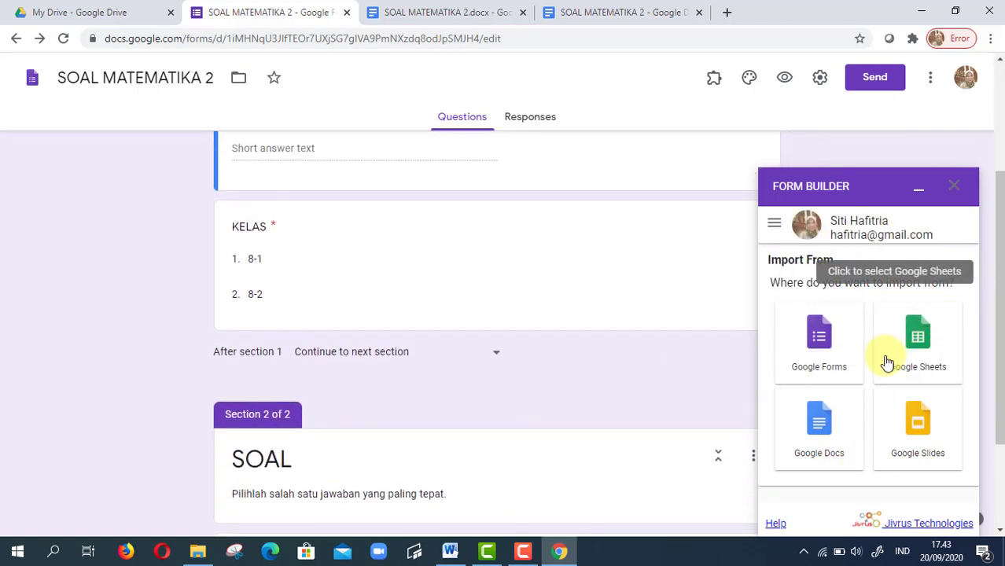
{"action": "left_click", "coordinate": [816, 430]}
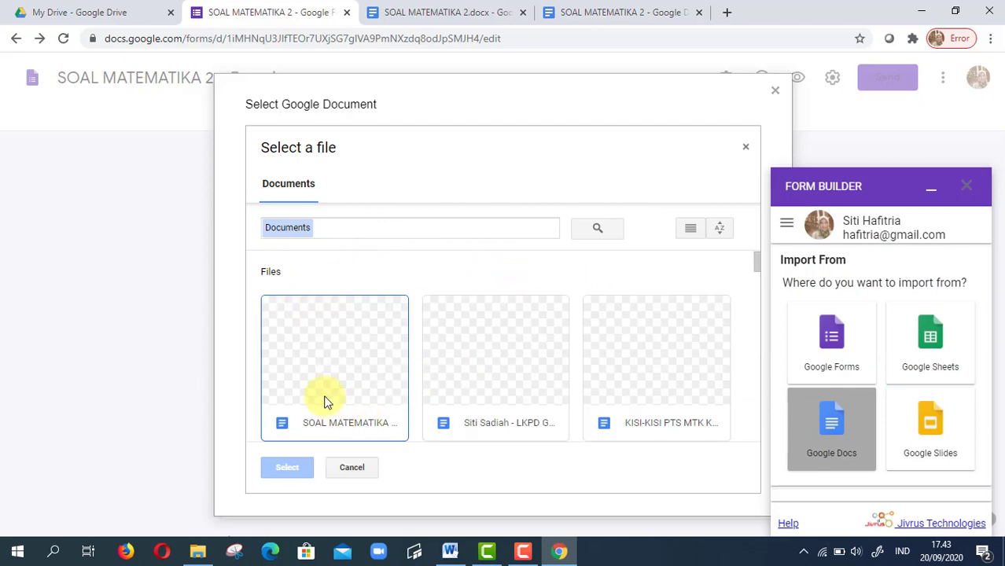
{"action": "left_click", "coordinate": [328, 422]}
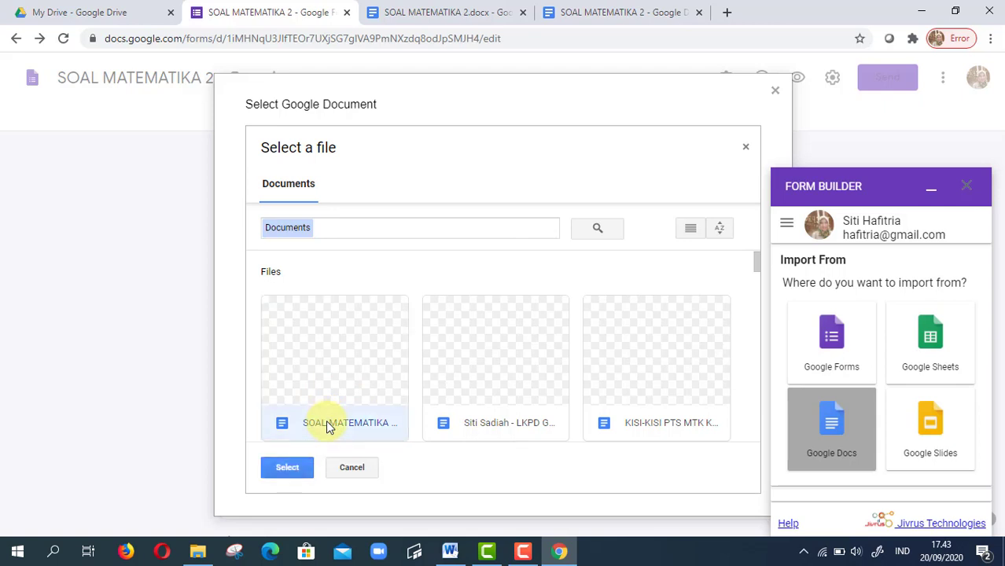
{"action": "left_click", "coordinate": [289, 467]}
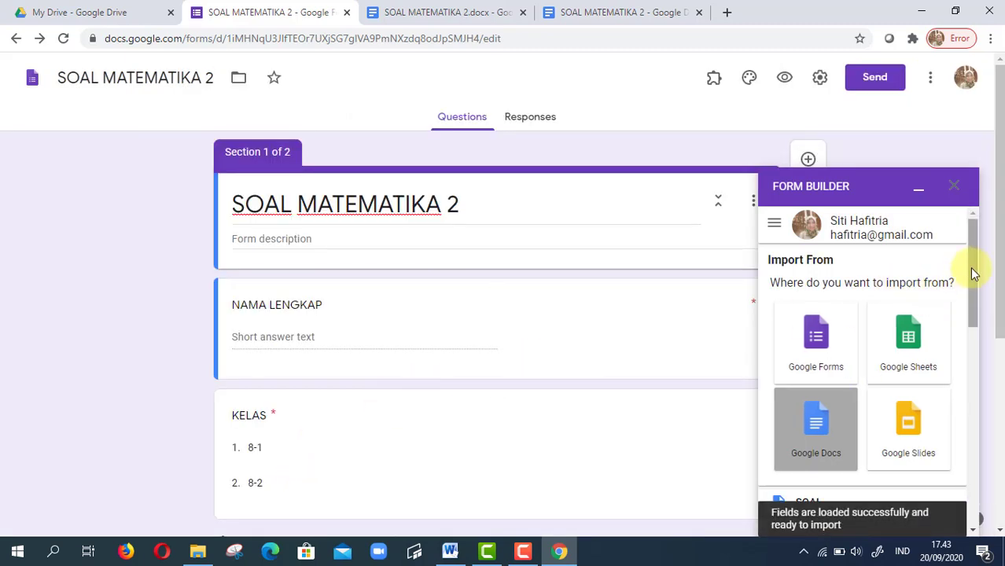
Import all four loaded questions into the form, keeping their multiple-choice type
{"action": "left_click_drag", "start_coordinate": [971, 266], "coordinate": [948, 377]}
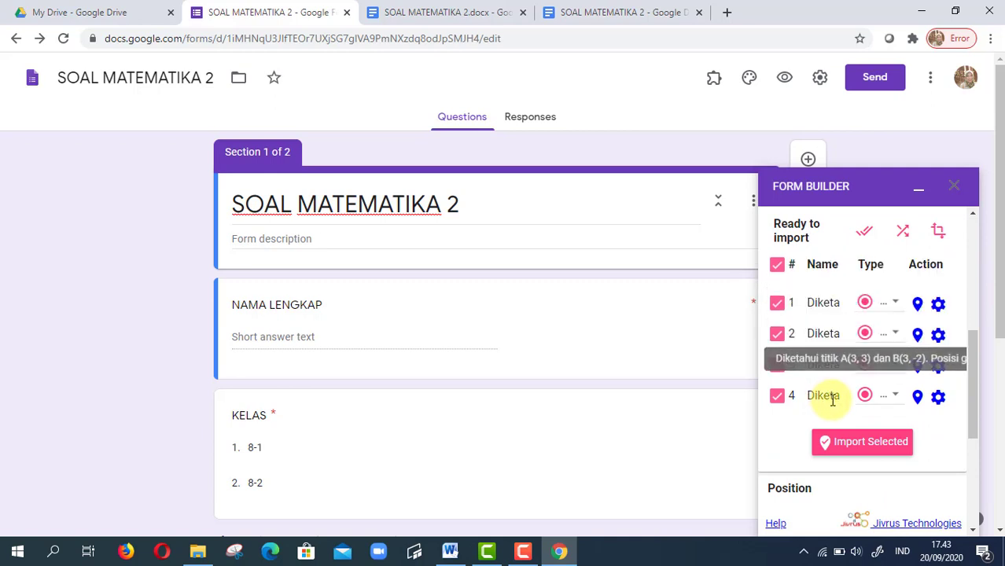
{"action": "left_click", "coordinate": [898, 311]}
{"action": "left_click", "coordinate": [897, 309]}
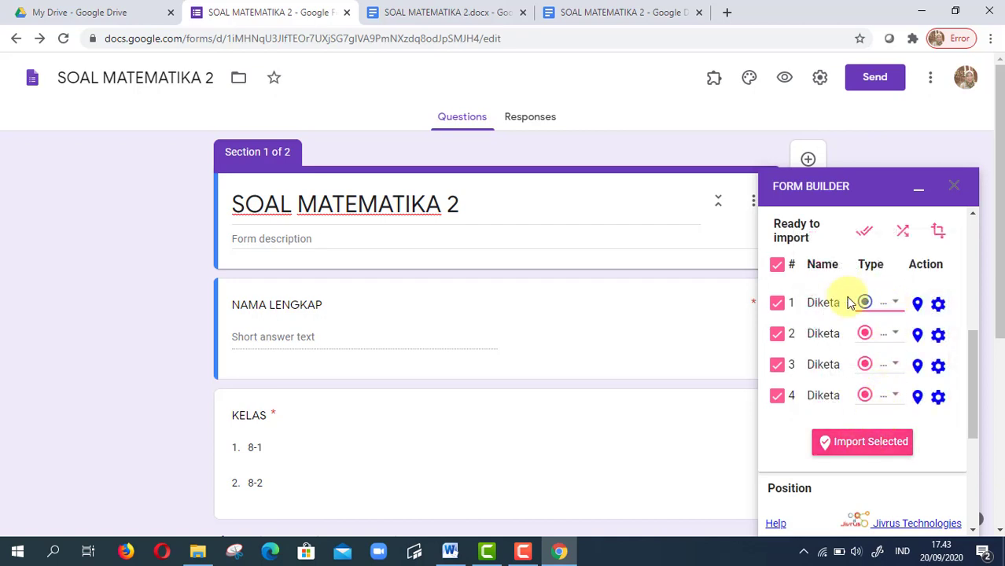
{"action": "left_click", "coordinate": [856, 446]}
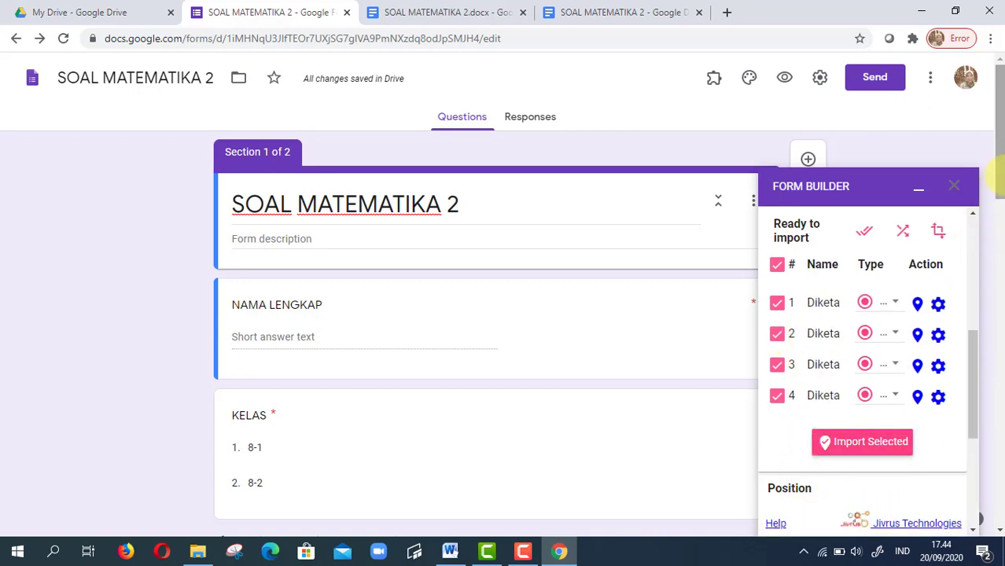
Check the imported questions and Form Builder's position and advanced options, and close the add-on
{"action": "left_click_drag", "start_coordinate": [999, 180], "coordinate": [997, 255]}
{"action": "scroll", "coordinate": [996, 256], "scroll_direction": "down", "scroll_amount": 3}
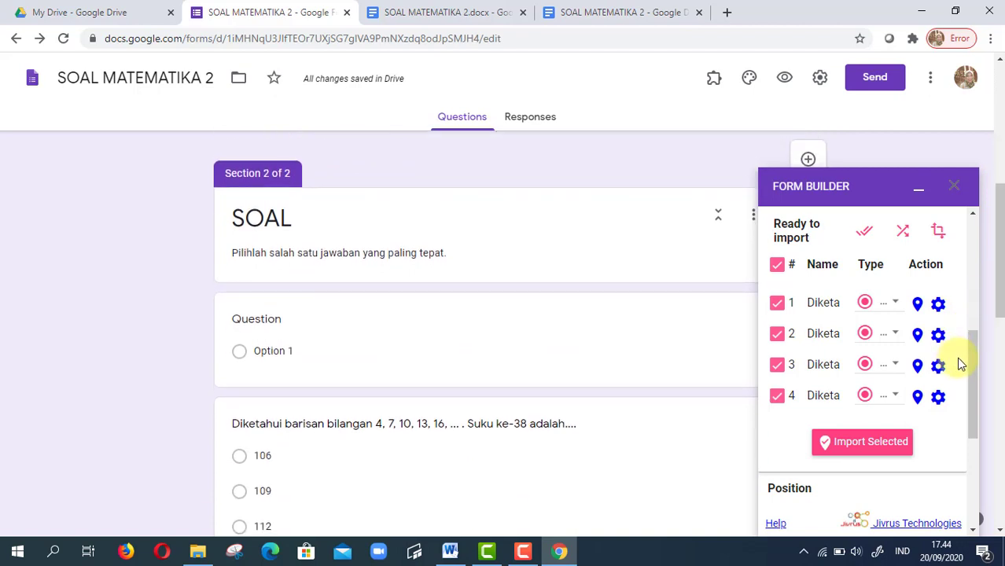
{"action": "left_click_drag", "start_coordinate": [970, 359], "coordinate": [955, 486]}
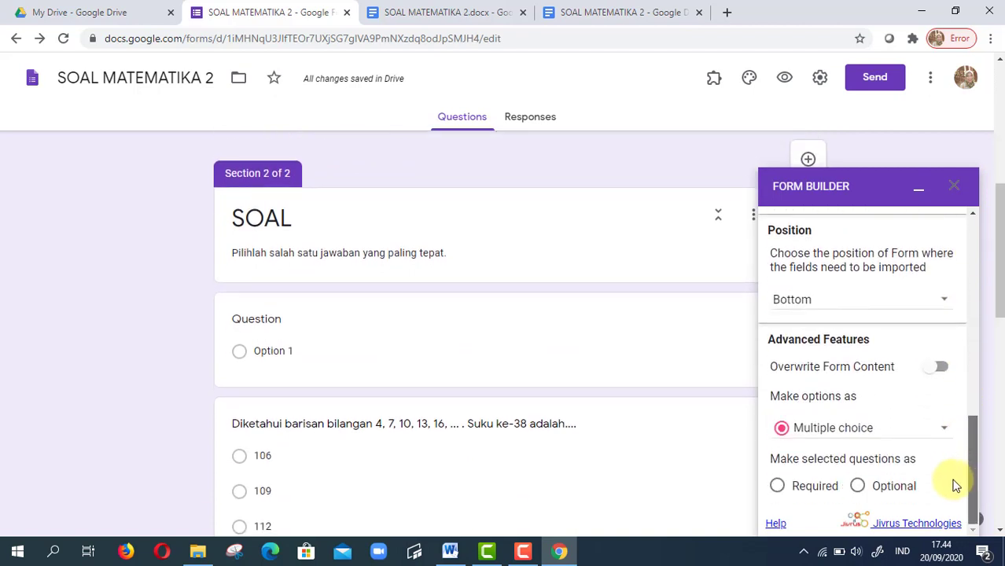
{"action": "left_click", "coordinate": [957, 189]}
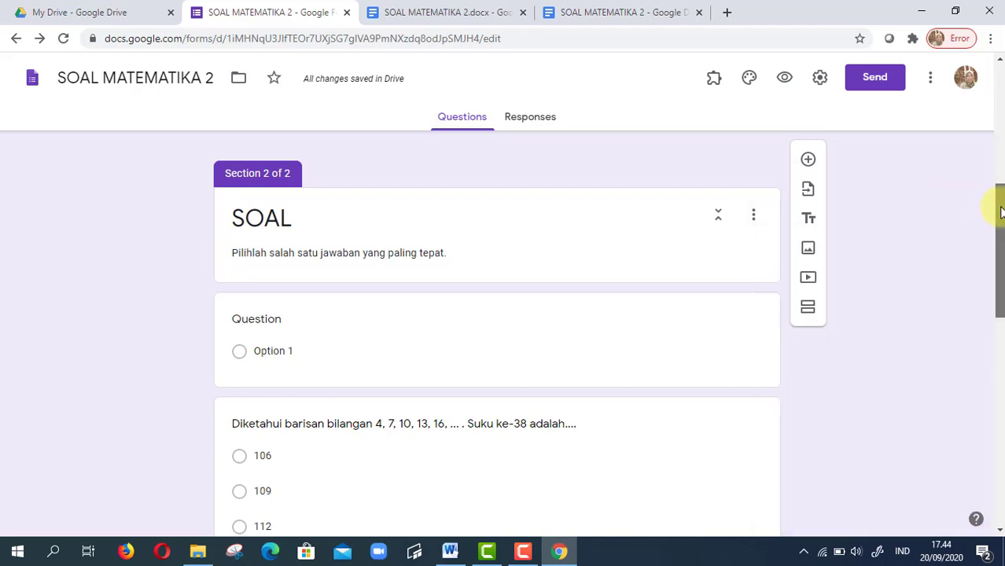
Delete the blank question at the start of the SOAL section and review the imported questions
{"action": "scroll", "coordinate": [992, 271], "scroll_direction": "down", "scroll_amount": 4}
{"action": "left_click_drag", "start_coordinate": [980, 297], "coordinate": [955, 226]}
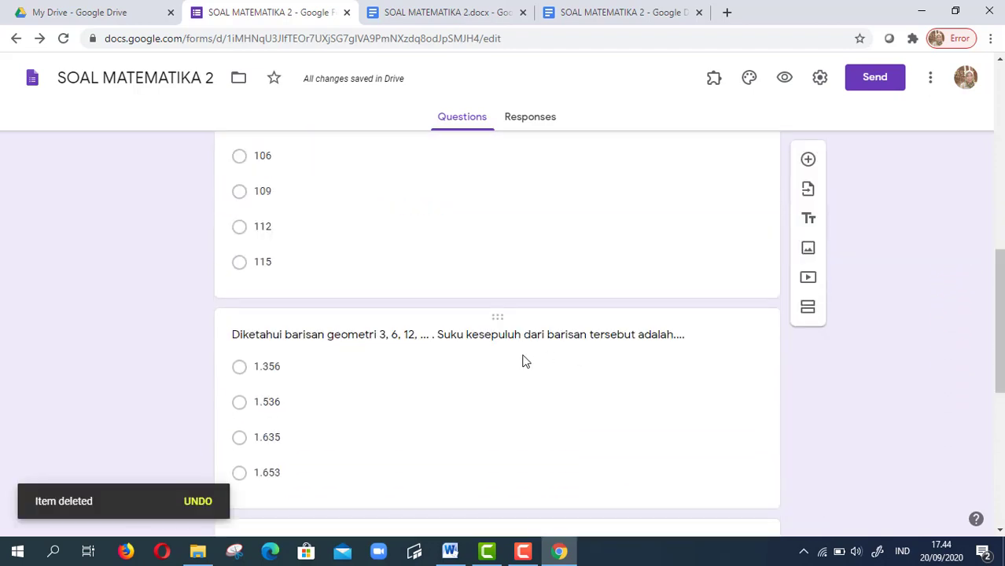
{"action": "scroll", "coordinate": [512, 376], "scroll_direction": "down", "scroll_amount": 2}
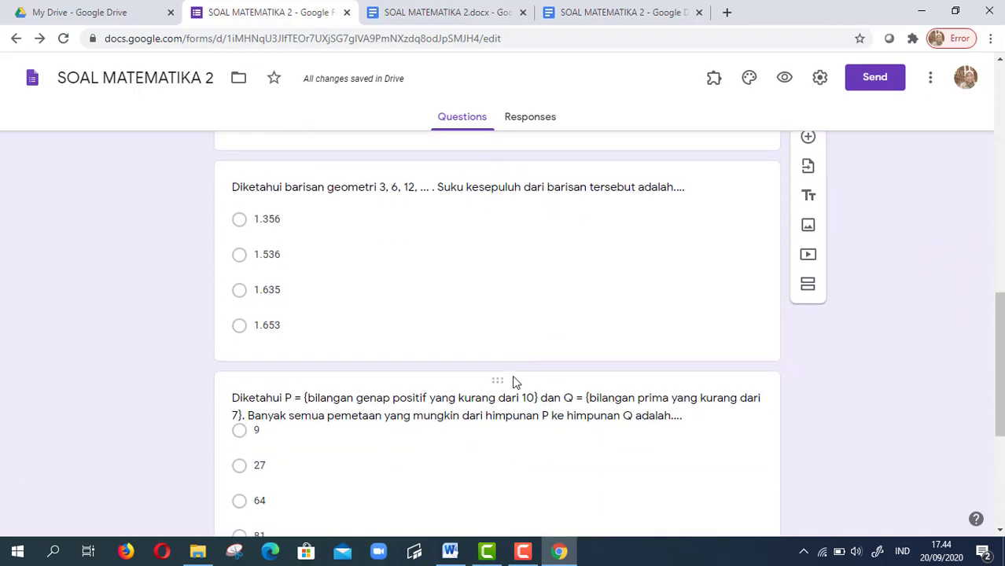
{"action": "scroll", "coordinate": [512, 376], "scroll_direction": "down", "scroll_amount": 1}
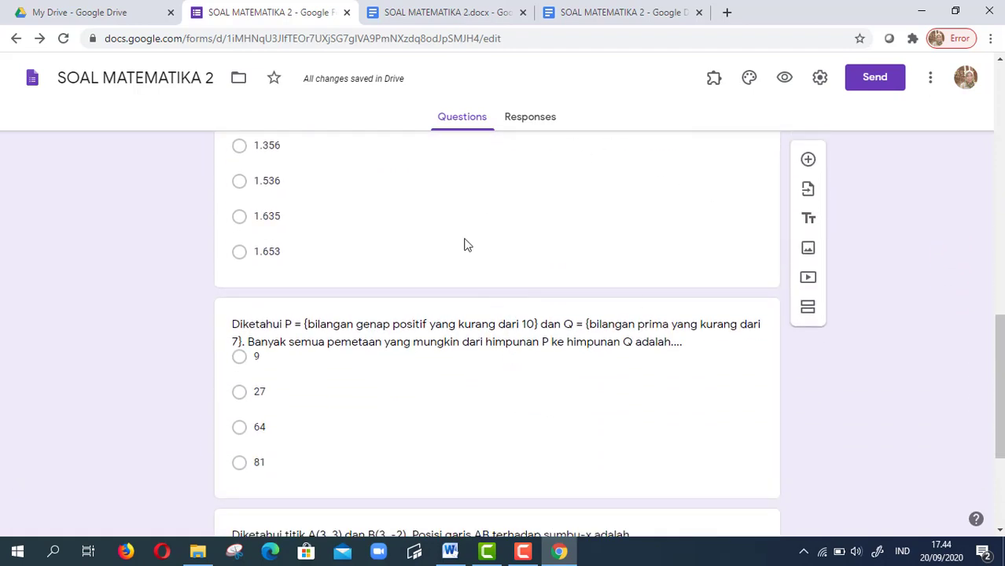
{"action": "scroll", "coordinate": [448, 283], "scroll_direction": "down", "scroll_amount": 3}
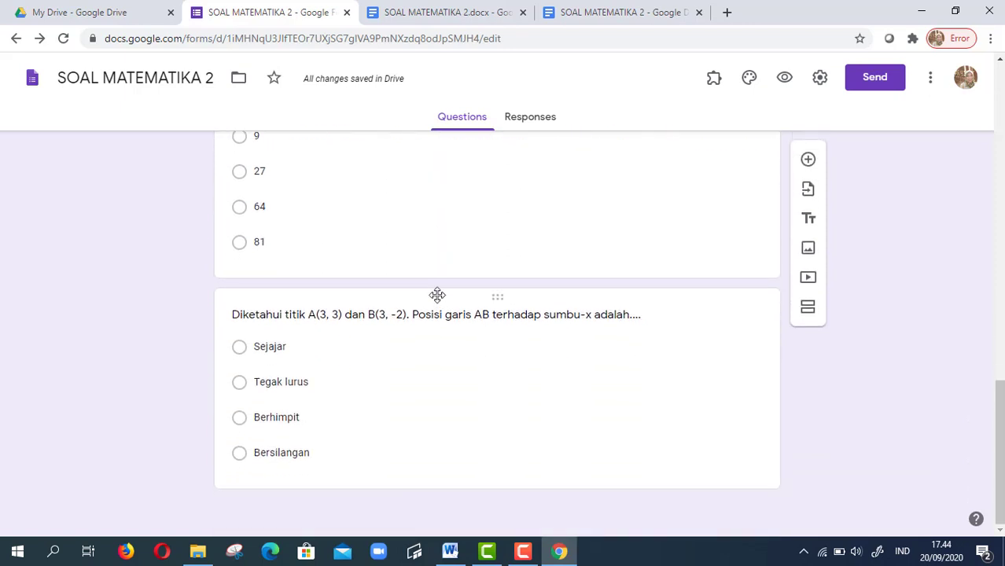
{"action": "scroll", "coordinate": [446, 362], "scroll_direction": "up", "scroll_amount": 10}
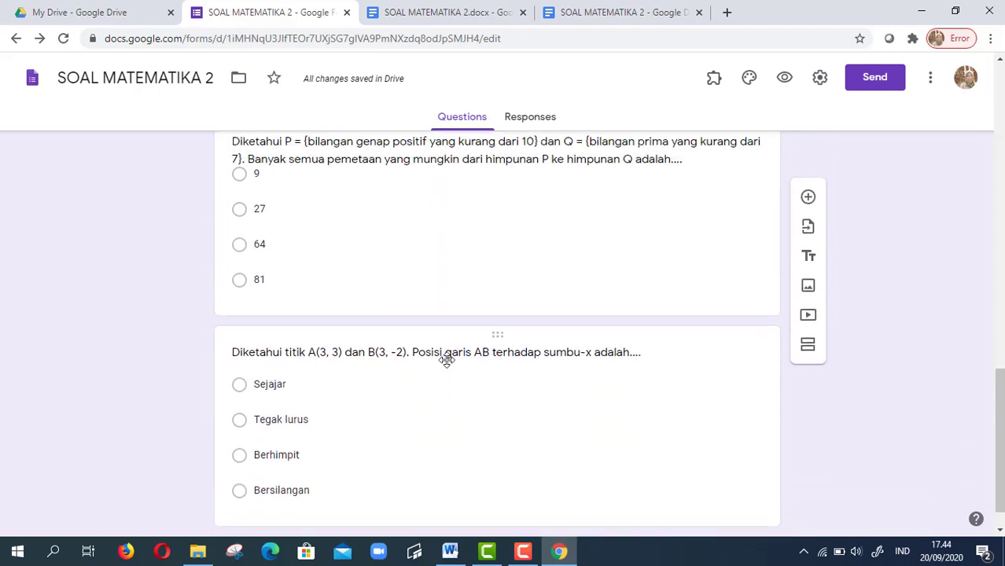
{"action": "scroll", "coordinate": [449, 365], "scroll_direction": "up", "scroll_amount": 5}
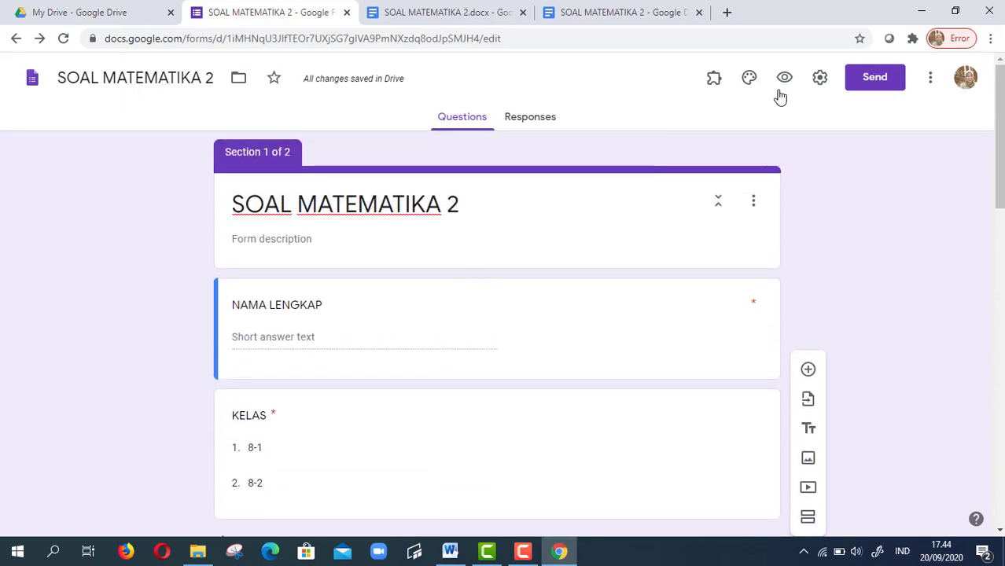
In the form settings, limit respondents to 1 response and enable shuffling of the question order
{"action": "left_click", "coordinate": [820, 78]}
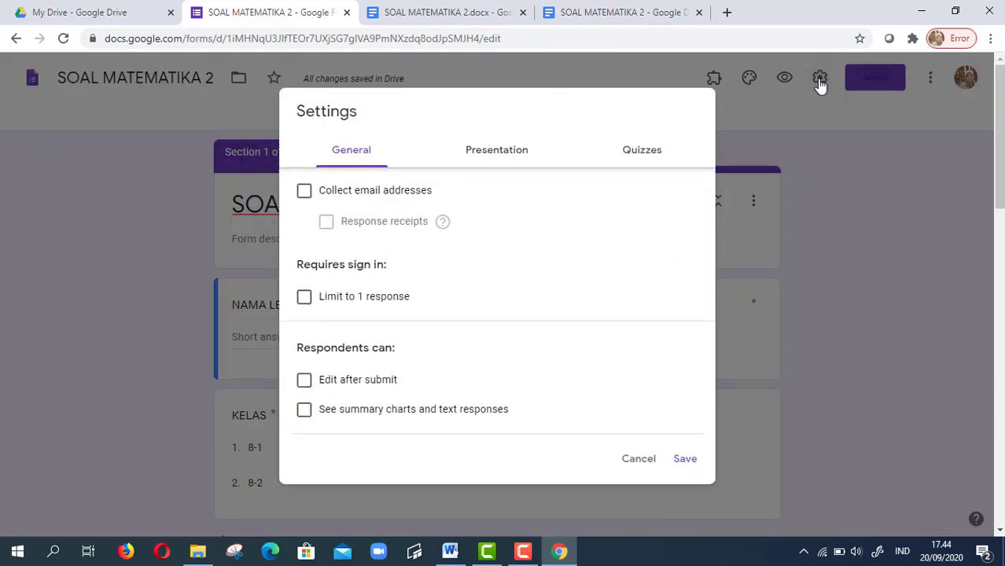
{"action": "left_click", "coordinate": [305, 300]}
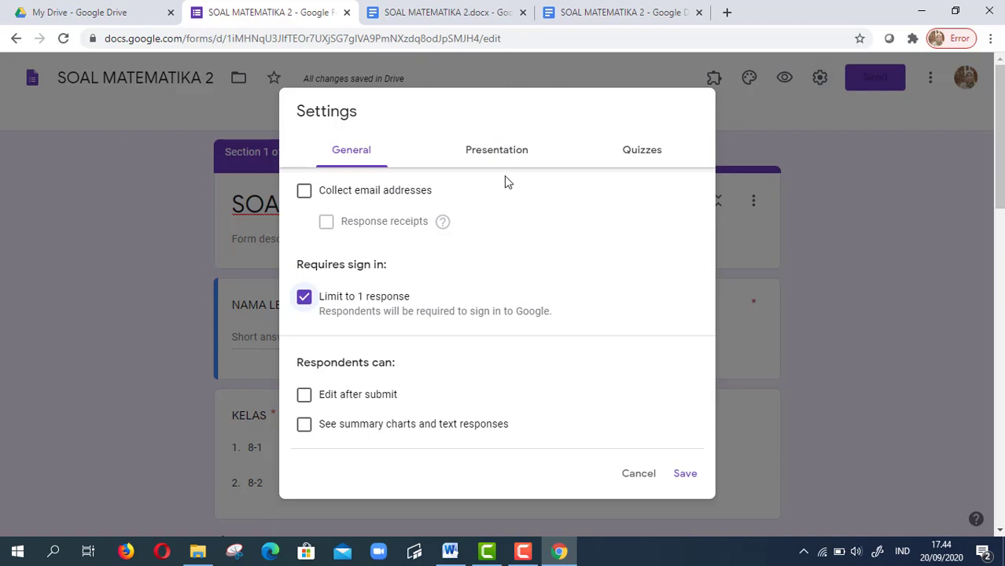
{"action": "left_click", "coordinate": [499, 155]}
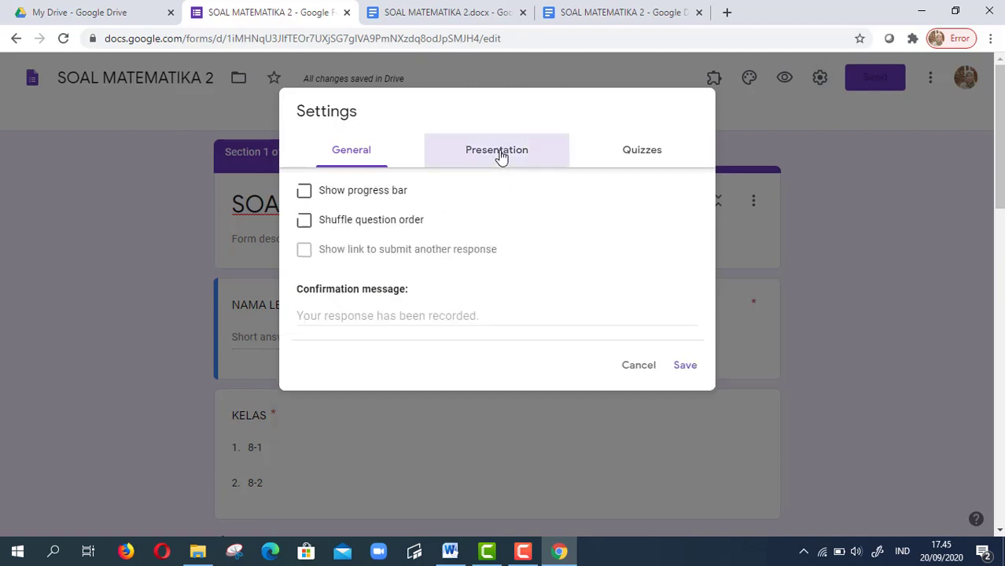
{"action": "left_click", "coordinate": [304, 223]}
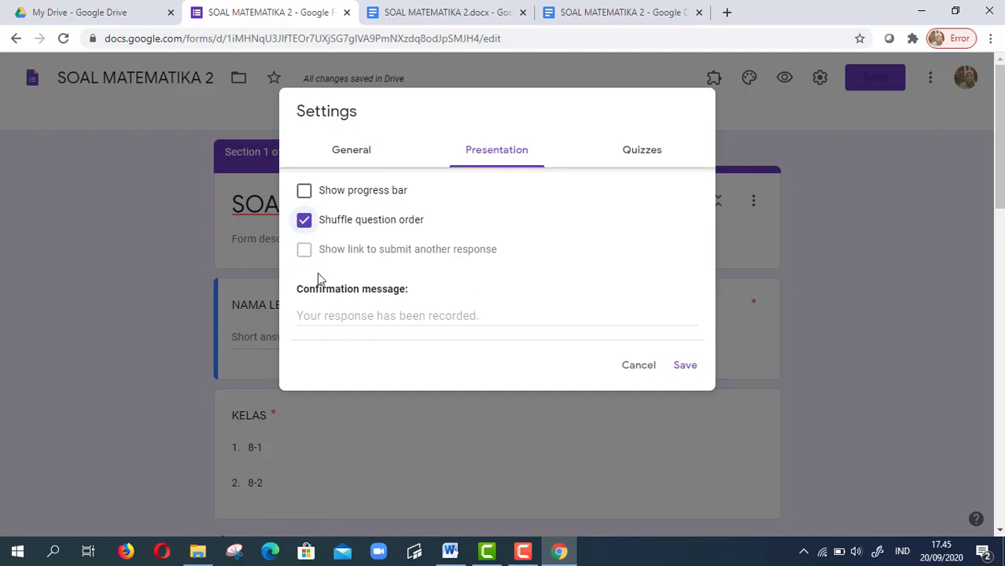
Set the confirmation message to "Terima kasih sudah mengikuti ujian ini." and make the form a quiz that hides missed questions and correct answers from respondents
{"action": "left_click", "coordinate": [343, 314]}
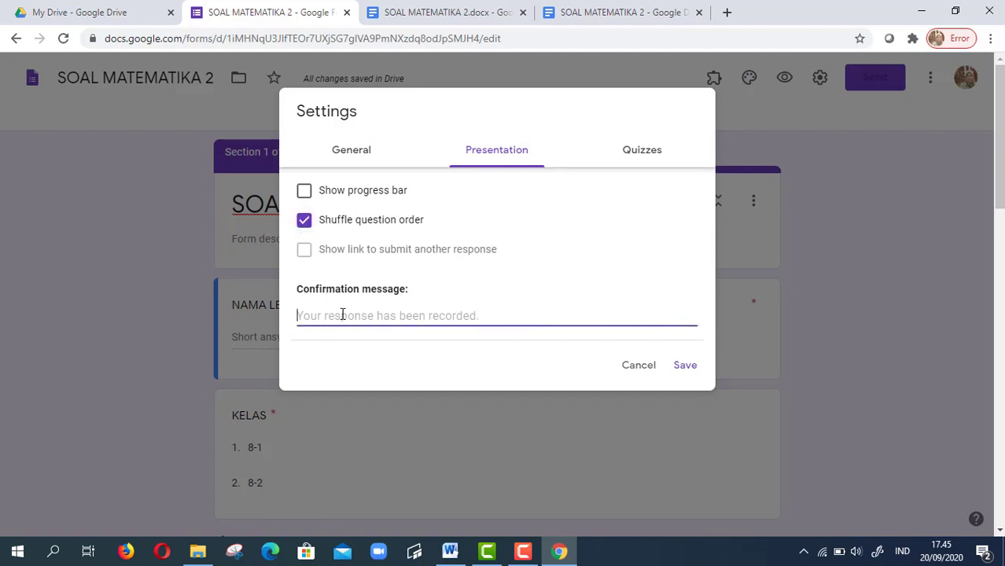
{"action": "type", "text": "T"}
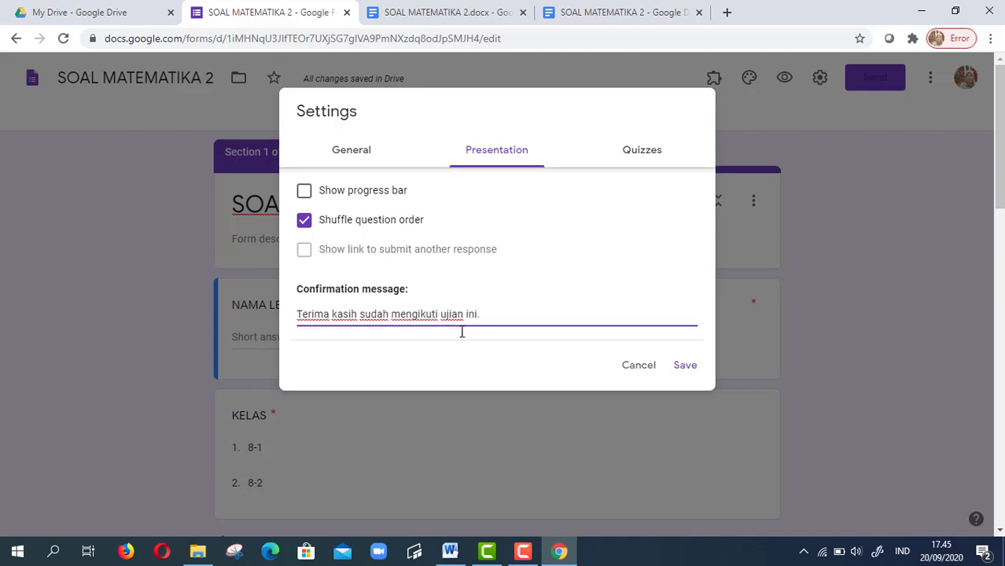
{"action": "left_click", "coordinate": [643, 151]}
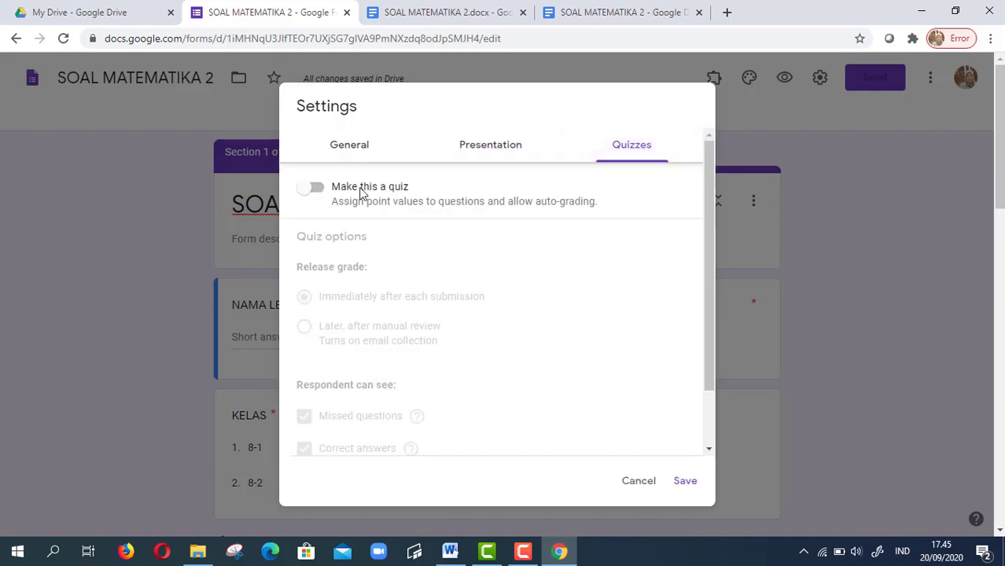
{"action": "left_click", "coordinate": [317, 190]}
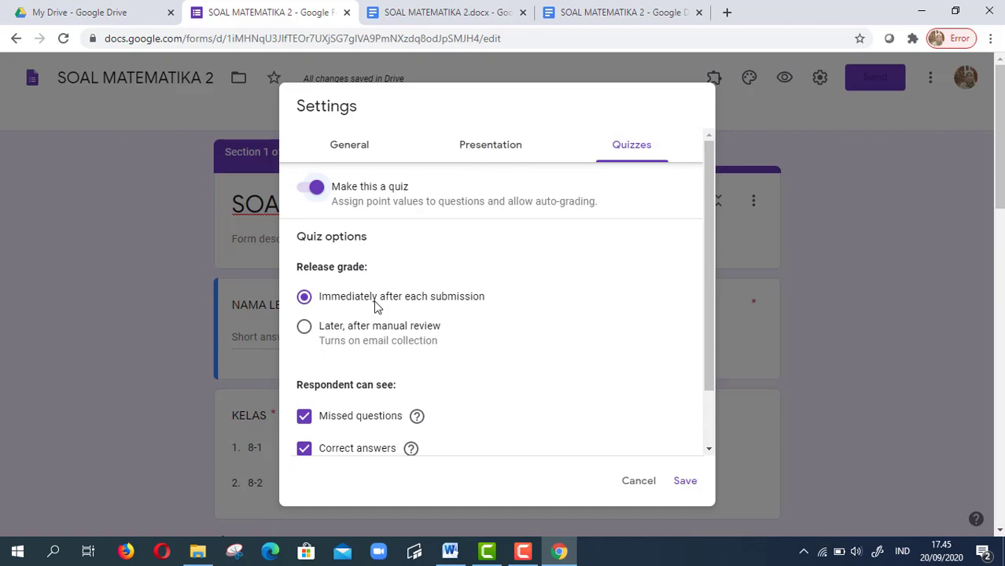
{"action": "scroll", "coordinate": [375, 314], "scroll_direction": "down", "scroll_amount": 2}
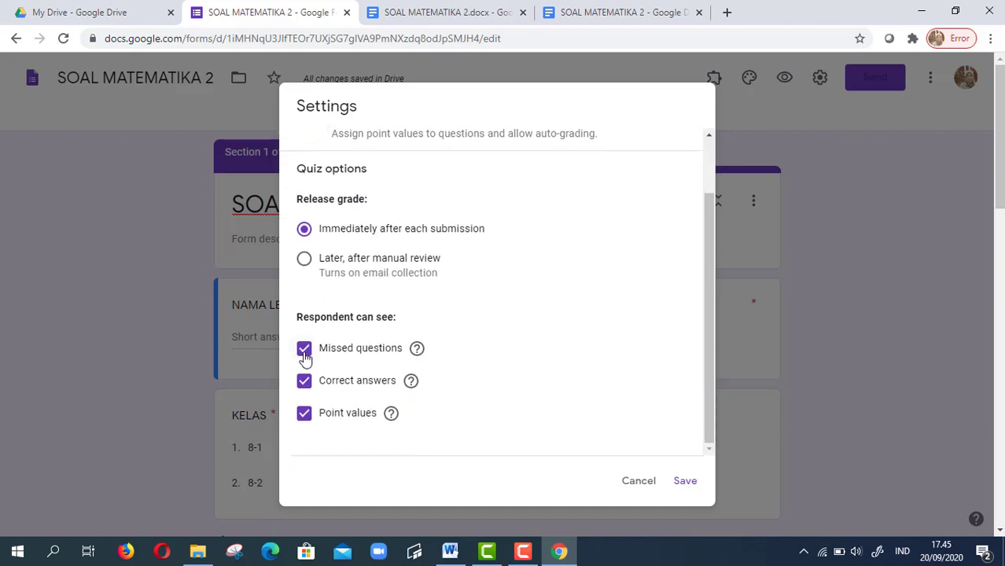
{"action": "left_click", "coordinate": [304, 352]}
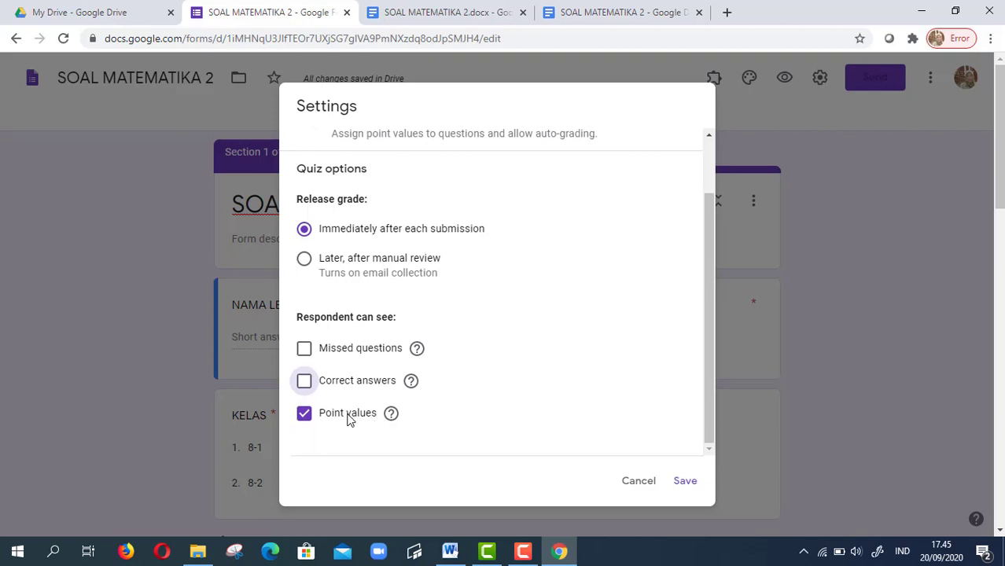
{"action": "left_click", "coordinate": [684, 482]}
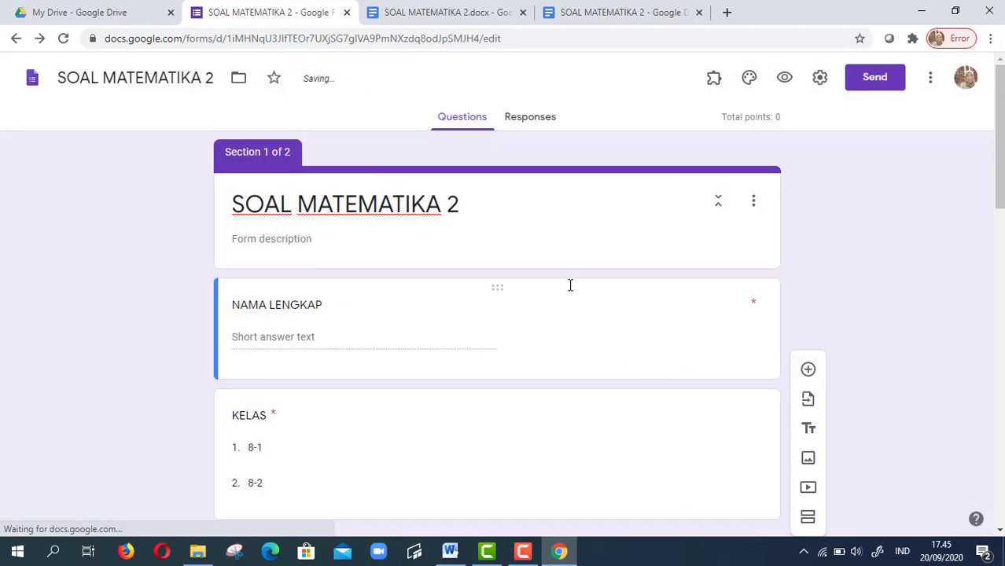
Give the question about the 38th term of 4, 7, 10, 13, 16 a value of 25 points and mark 106 as its correct answer
{"action": "scroll", "coordinate": [539, 285], "scroll_direction": "down", "scroll_amount": 6}
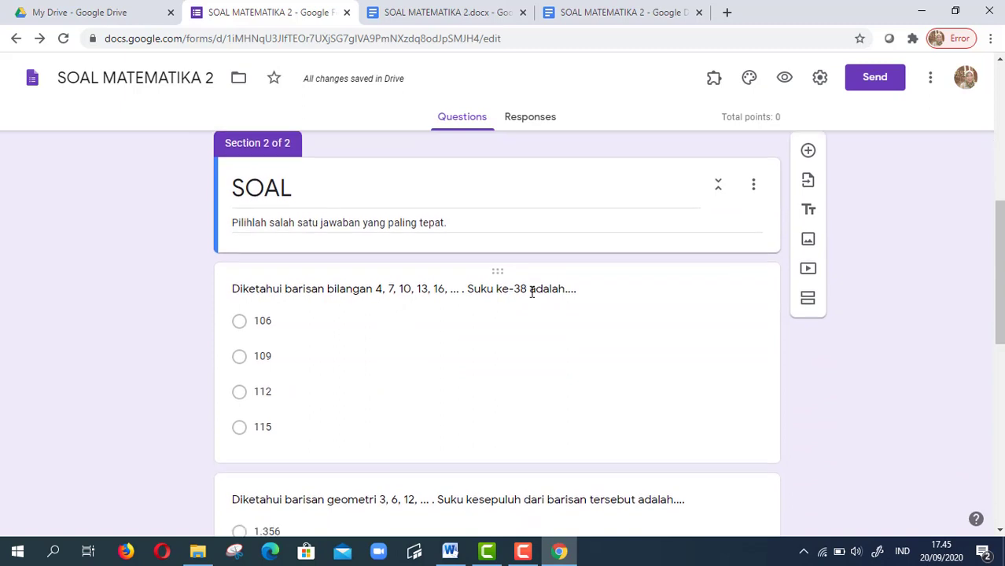
{"action": "scroll", "coordinate": [531, 293], "scroll_direction": "down", "scroll_amount": 2}
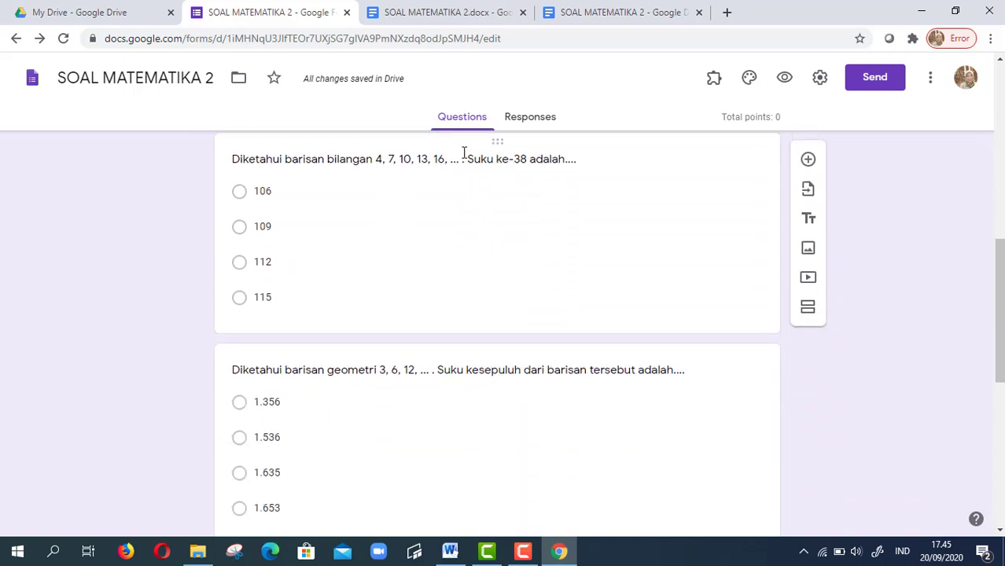
{"action": "left_click", "coordinate": [464, 152]}
{"action": "left_click", "coordinate": [514, 401]}
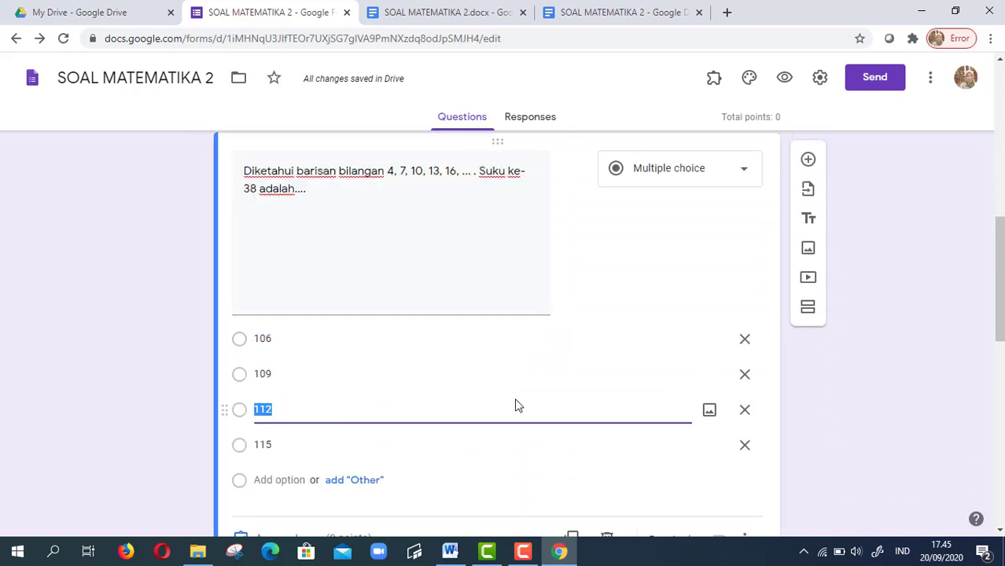
{"action": "scroll", "coordinate": [527, 485], "scroll_direction": "down", "scroll_amount": 2}
{"action": "scroll", "coordinate": [524, 479], "scroll_direction": "down", "scroll_amount": 1}
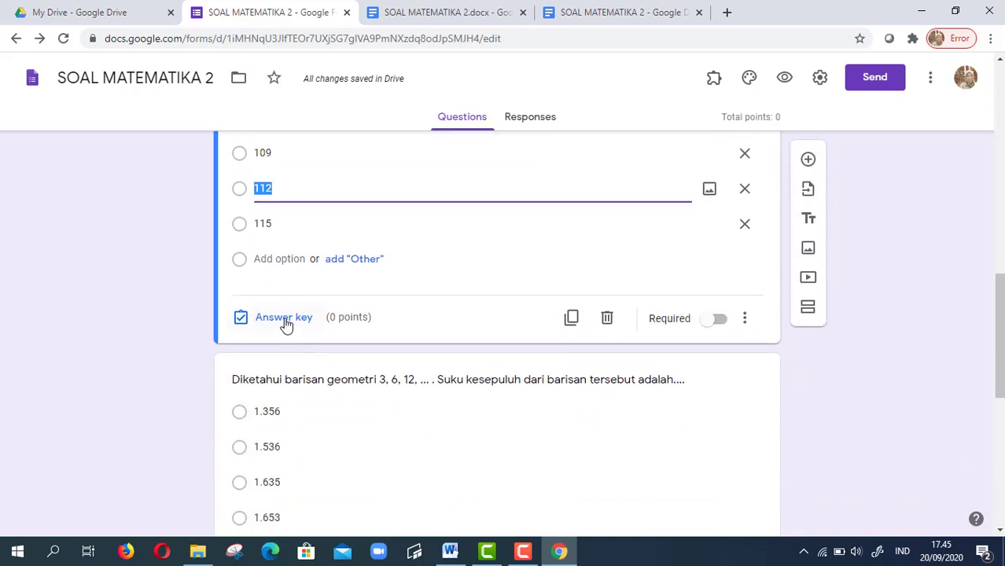
{"action": "left_click", "coordinate": [283, 317]}
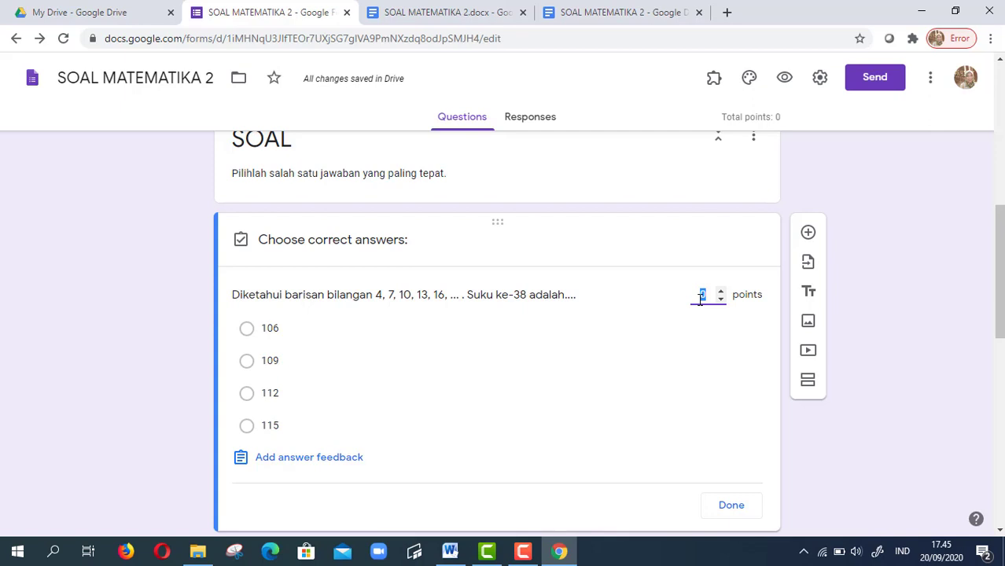
{"action": "type", "text": "25"}
{"action": "scroll", "coordinate": [677, 339], "scroll_direction": "down", "scroll_amount": 2}
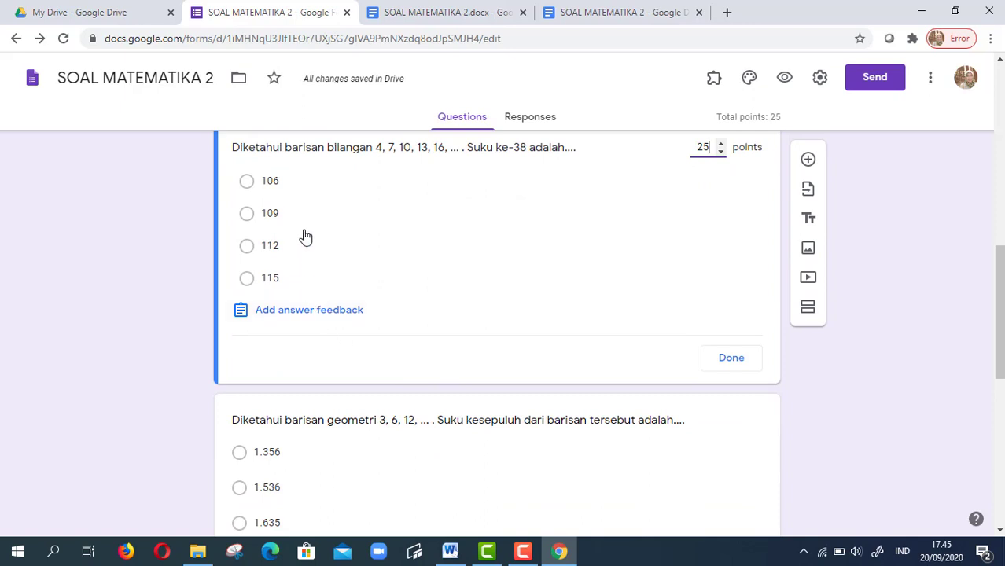
{"action": "left_click", "coordinate": [302, 191]}
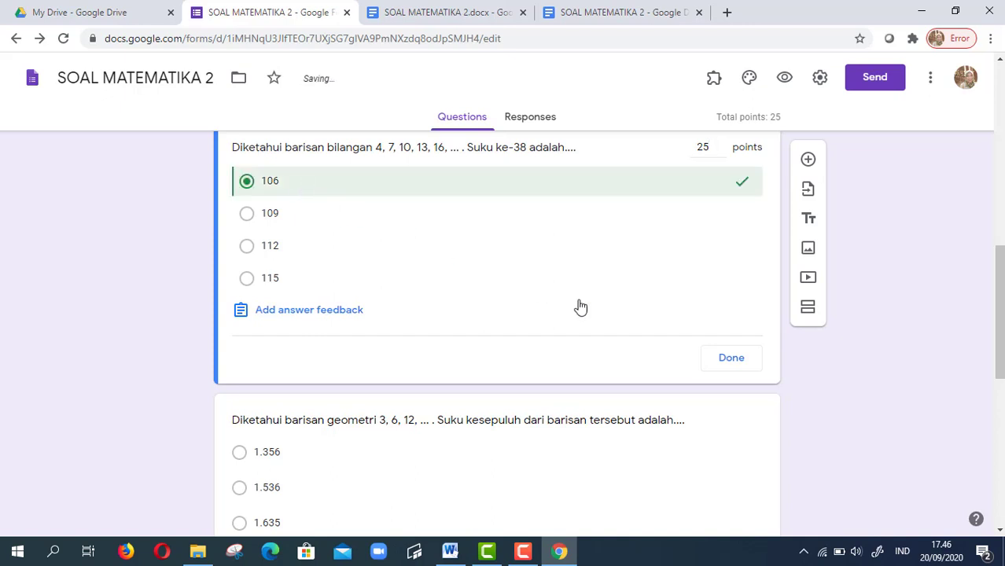
{"action": "left_click", "coordinate": [727, 363]}
Give the geometric sequence question (3, 6, 12) a value of 25 points and mark 1.536 as its correct answer
{"action": "scroll", "coordinate": [549, 337], "scroll_direction": "down", "scroll_amount": 3}
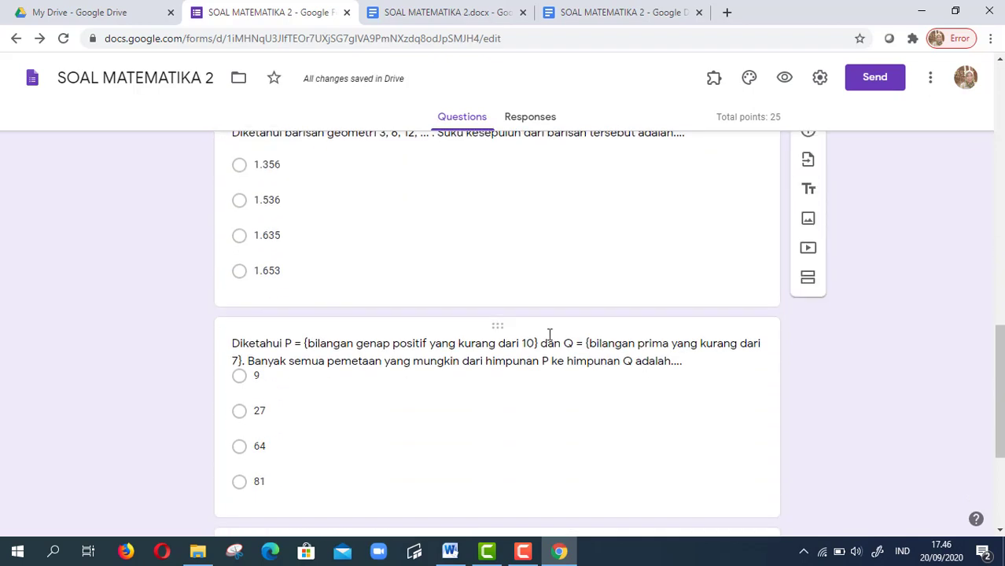
{"action": "left_click", "coordinate": [481, 292]}
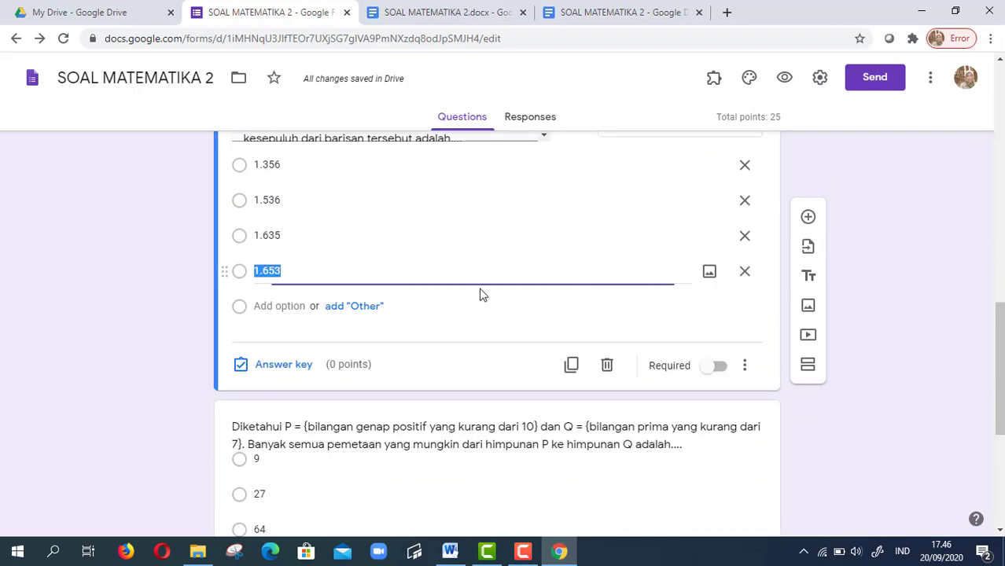
{"action": "left_click", "coordinate": [302, 363]}
{"action": "type", "text": "2"}
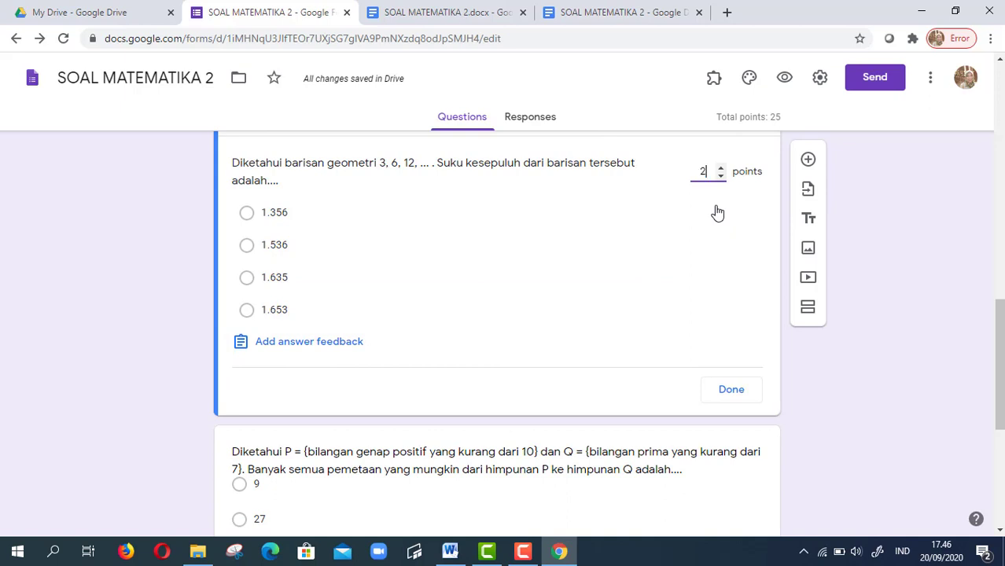
{"action": "type", "text": "5"}
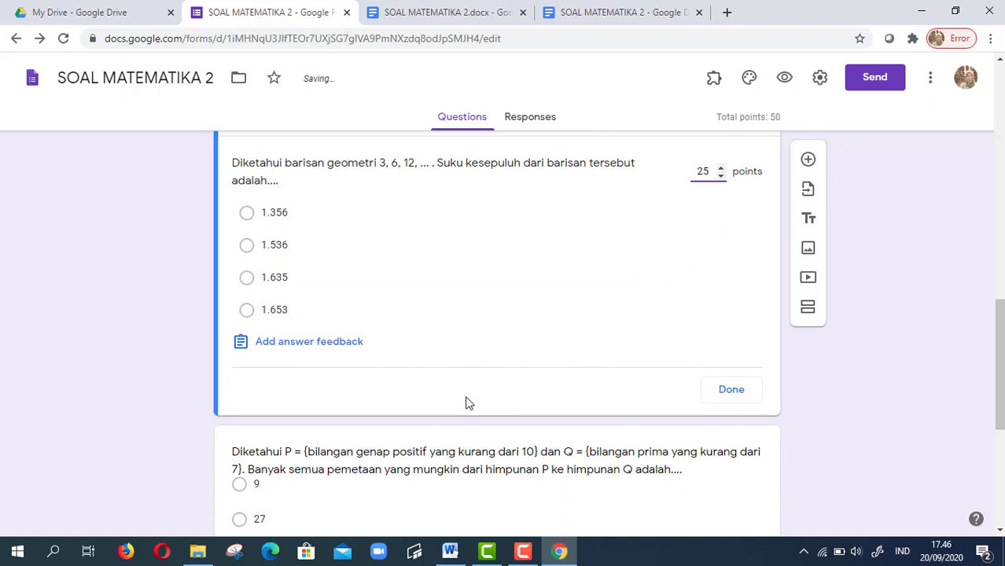
{"action": "left_click", "coordinate": [466, 403]}
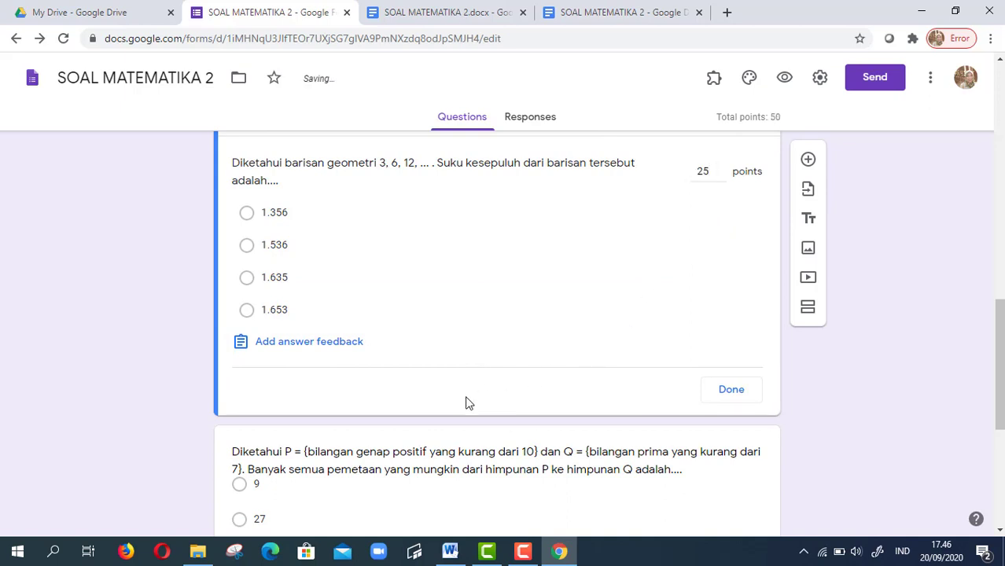
{"action": "left_click", "coordinate": [404, 258]}
{"action": "left_click", "coordinate": [731, 389]}
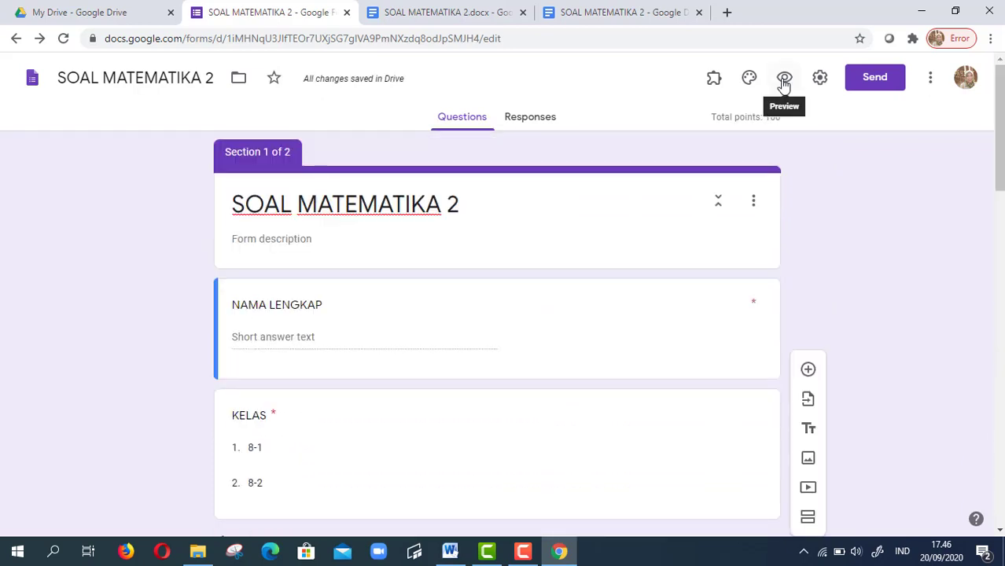
Preview the form, fill in the respondent's full name, choose class 8-1, and continue to the SOAL section
{"action": "left_click", "coordinate": [784, 80]}
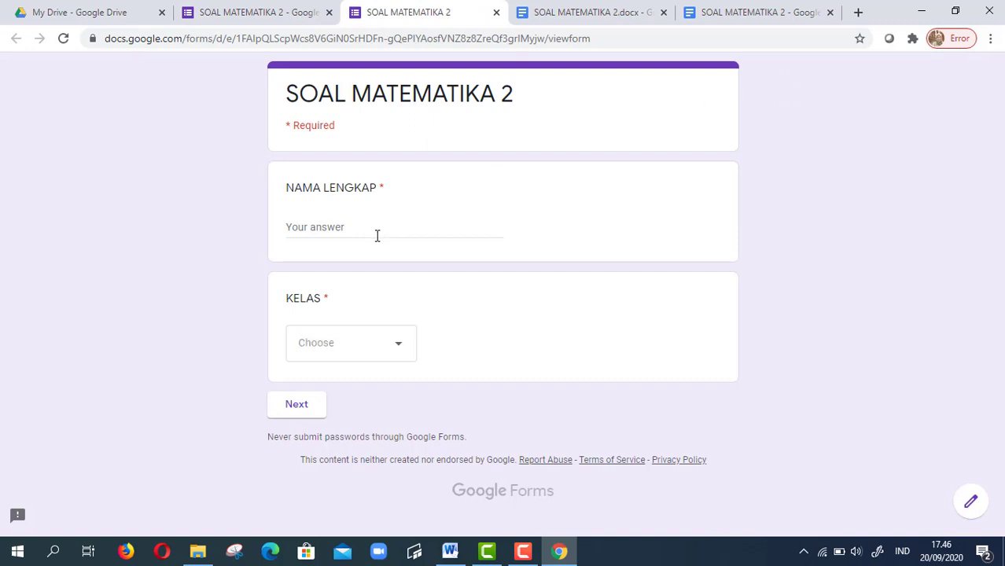
{"action": "left_click", "coordinate": [376, 234]}
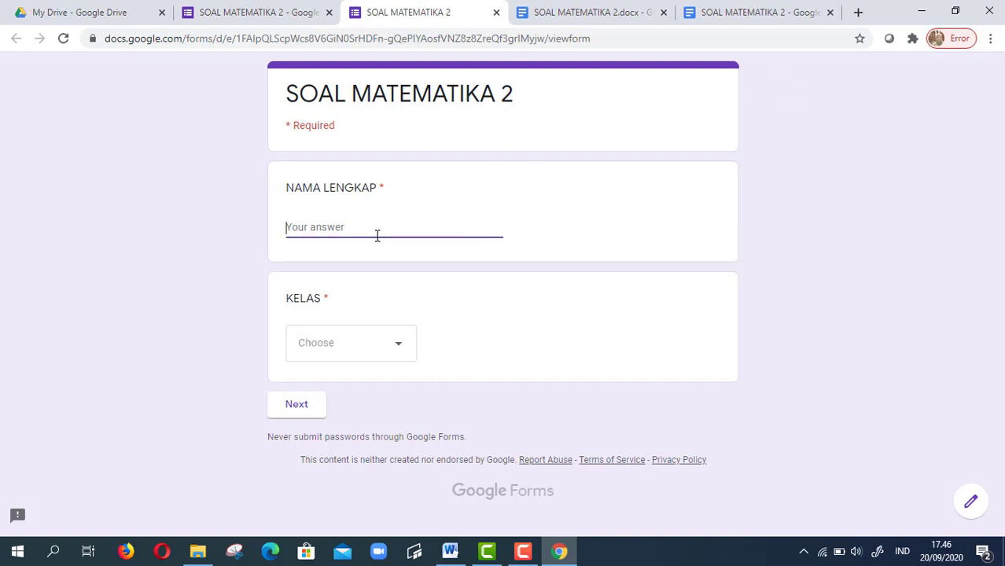
{"action": "type", "text": "ana"}
{"action": "left_click", "coordinate": [327, 357]}
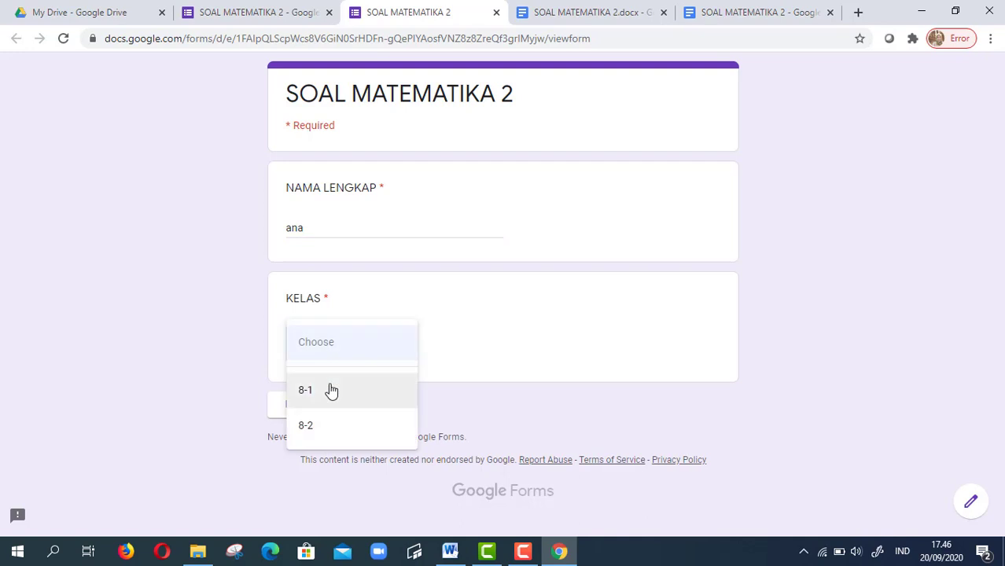
{"action": "left_click", "coordinate": [331, 394]}
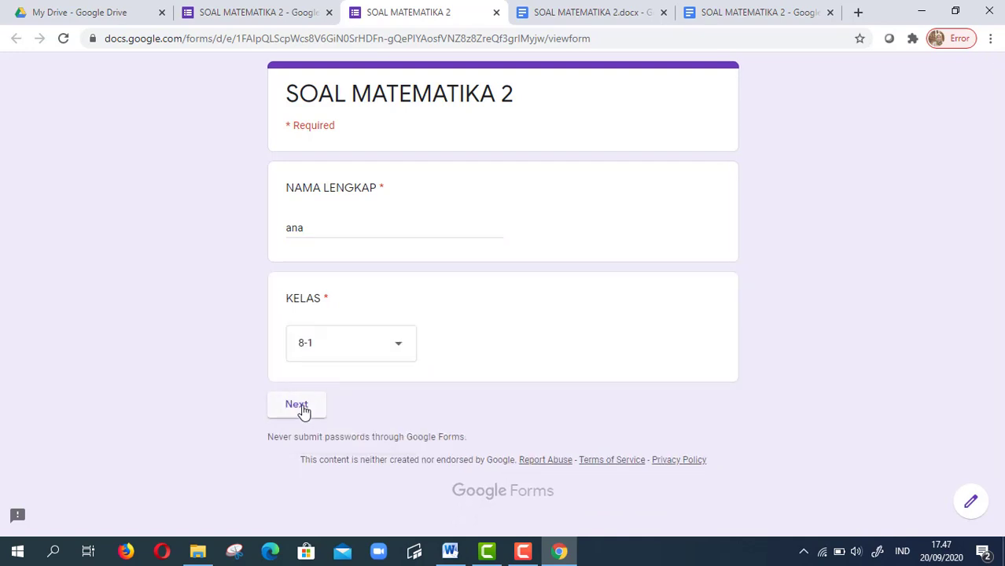
{"action": "left_click", "coordinate": [297, 405]}
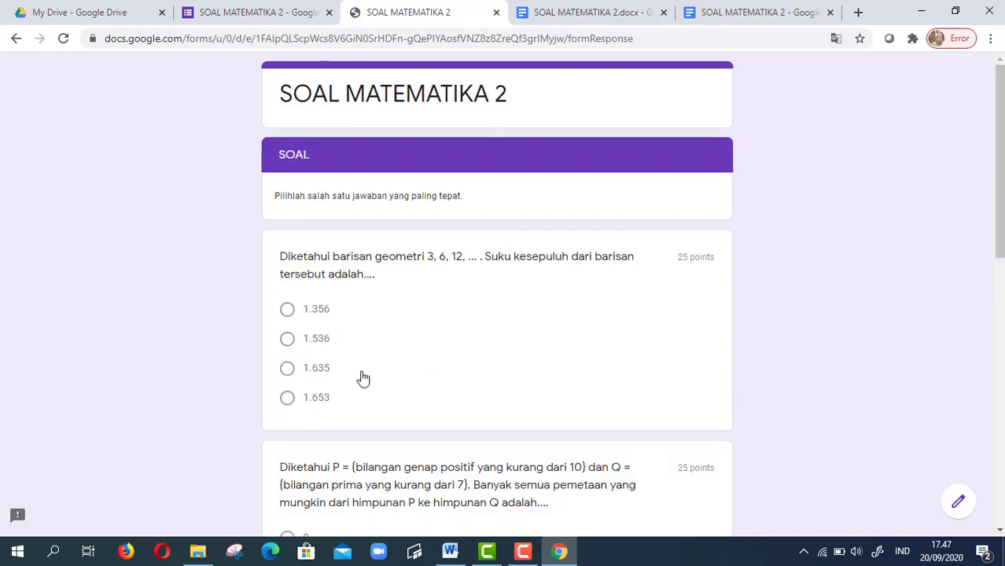
Review the previewed questions, answer them in displayed order with 1.356, 27, 112 and Bersilangan, and submit the test response
{"action": "scroll", "coordinate": [460, 310], "scroll_direction": "down", "scroll_amount": 10}
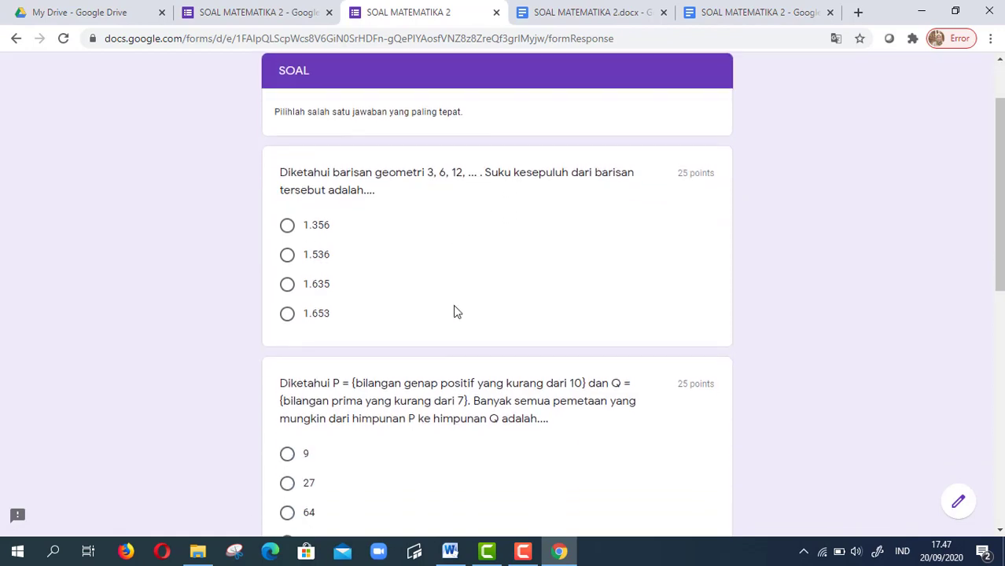
{"action": "scroll", "coordinate": [454, 315], "scroll_direction": "down", "scroll_amount": 1}
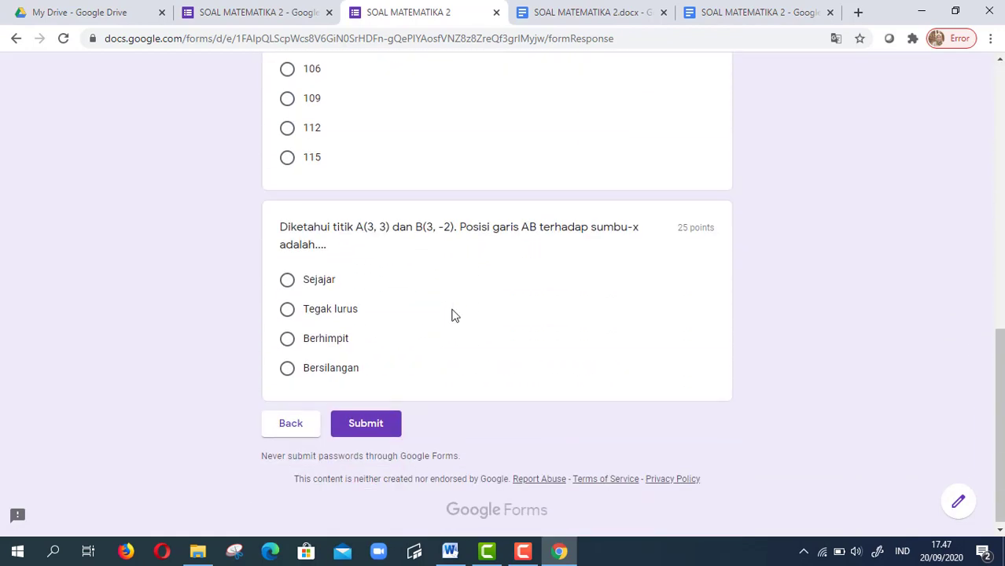
{"action": "scroll", "coordinate": [453, 315], "scroll_direction": "up", "scroll_amount": 10}
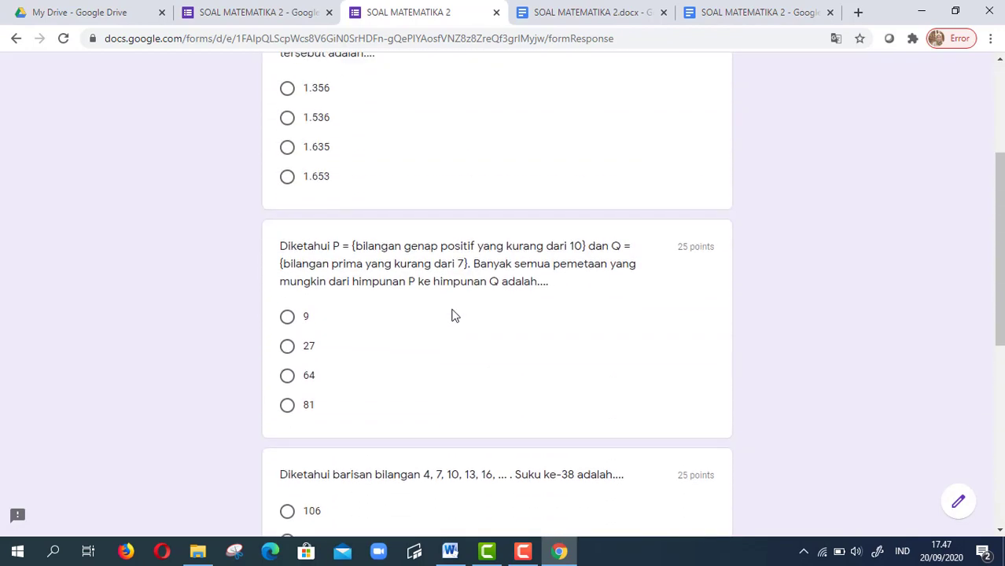
{"action": "left_click", "coordinate": [287, 309]}
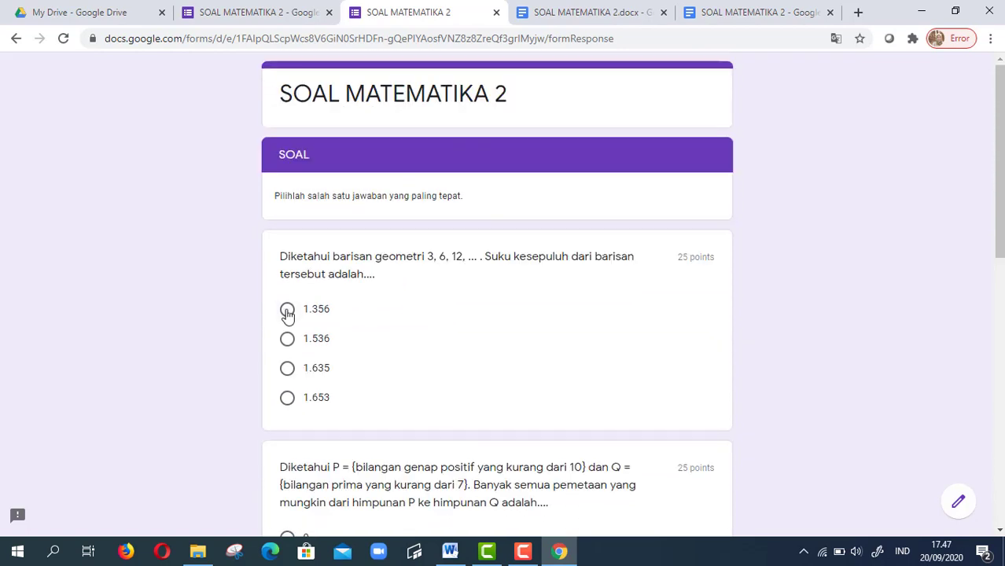
{"action": "scroll", "coordinate": [330, 344], "scroll_direction": "down", "scroll_amount": 4}
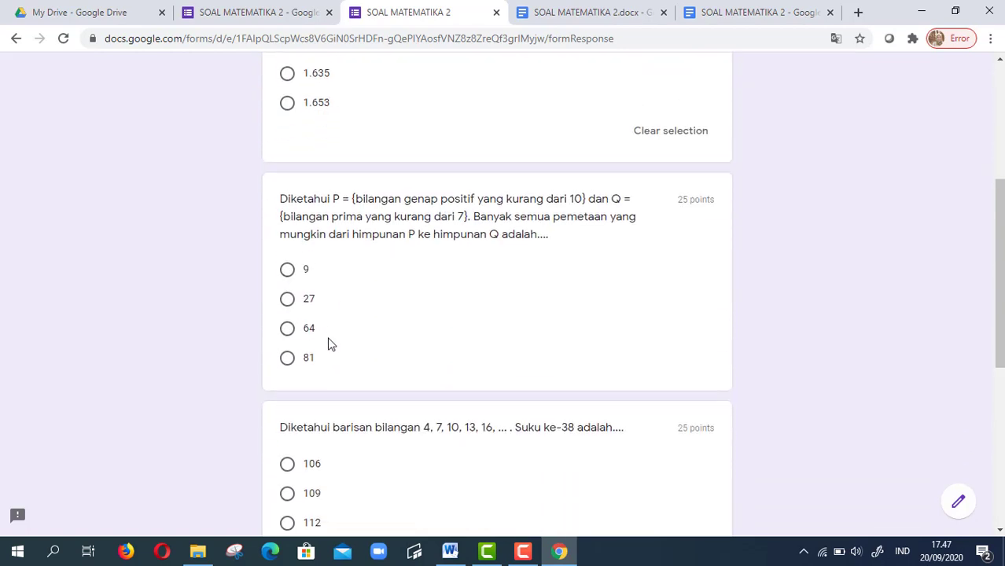
{"action": "left_click", "coordinate": [287, 301]}
{"action": "scroll", "coordinate": [310, 327], "scroll_direction": "down", "scroll_amount": 3}
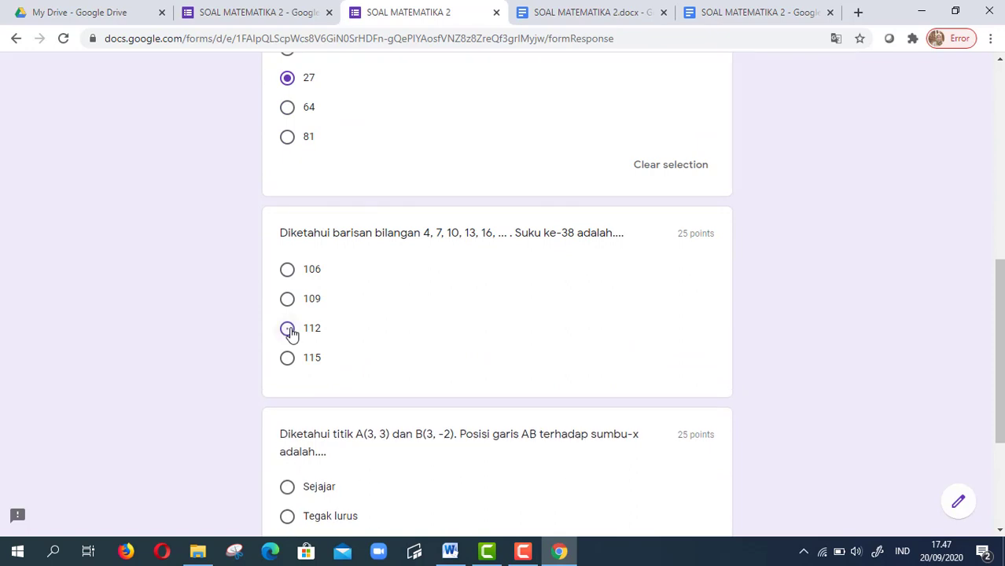
{"action": "left_click", "coordinate": [287, 329]}
{"action": "scroll", "coordinate": [288, 342], "scroll_direction": "down", "scroll_amount": 3}
{"action": "left_click", "coordinate": [287, 364]}
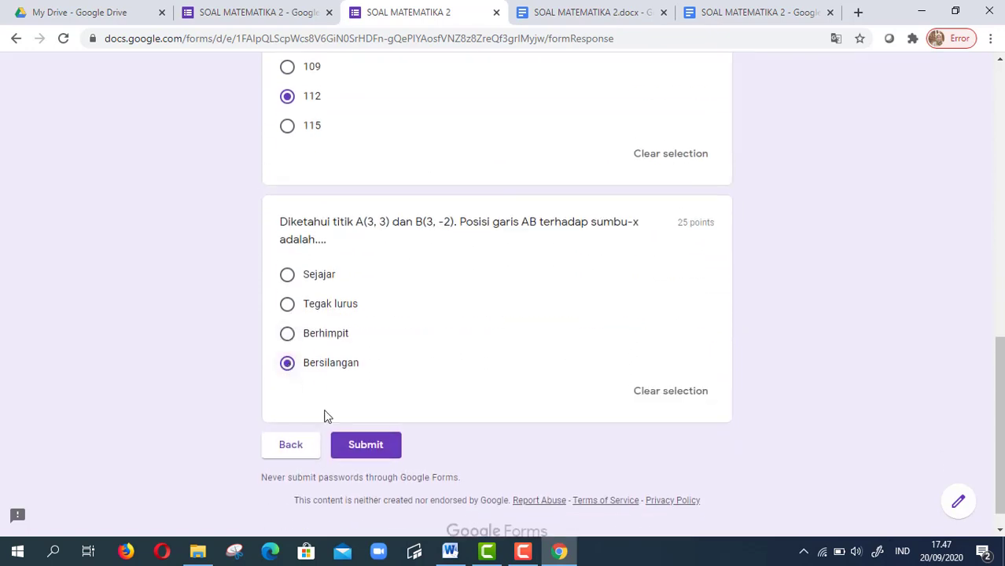
{"action": "left_click", "coordinate": [356, 449]}
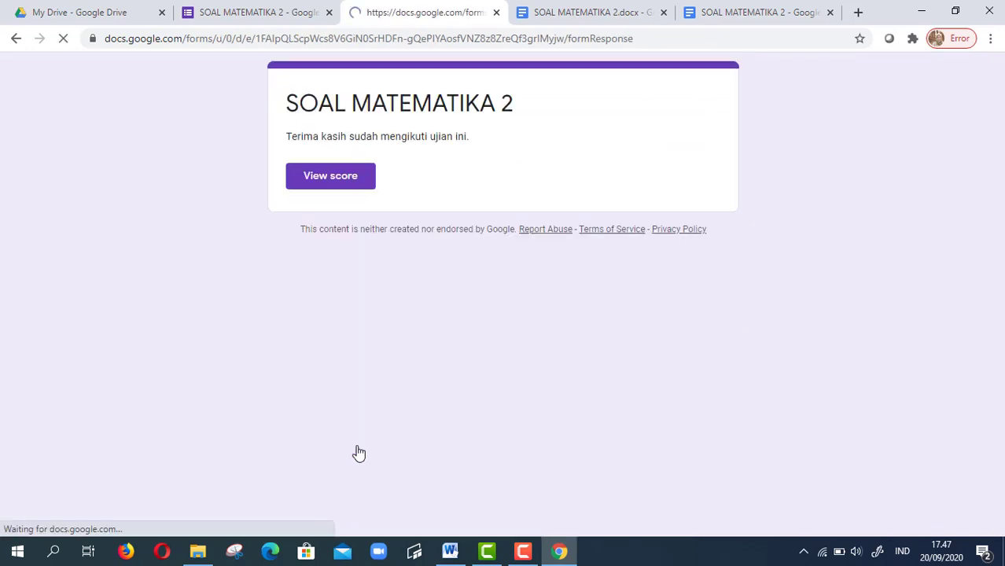
View the submitted test's score and review its result for every question, closing both result pages and returning to the form editor
{"action": "left_click", "coordinate": [323, 178]}
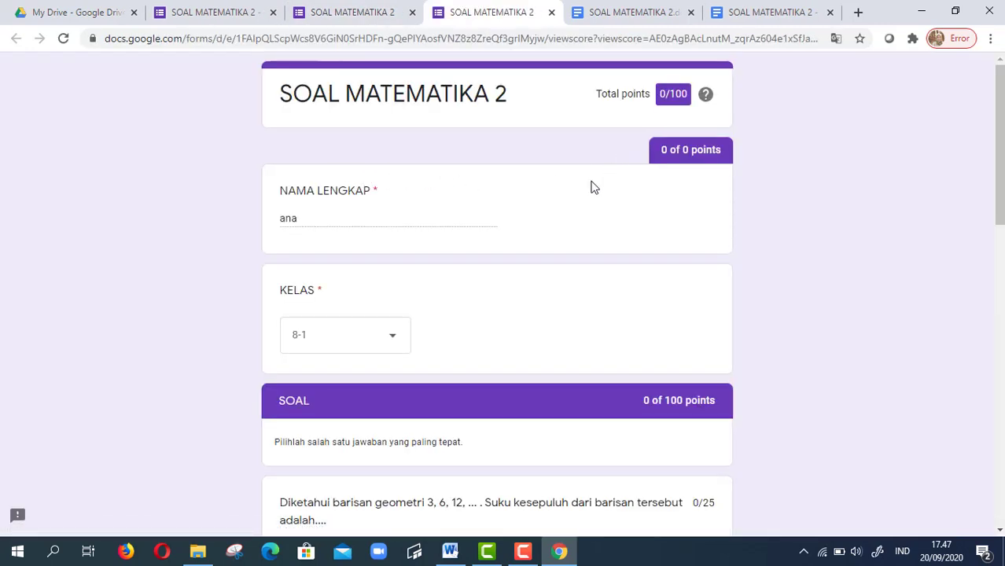
{"action": "scroll", "coordinate": [646, 193], "scroll_direction": "down", "scroll_amount": 5}
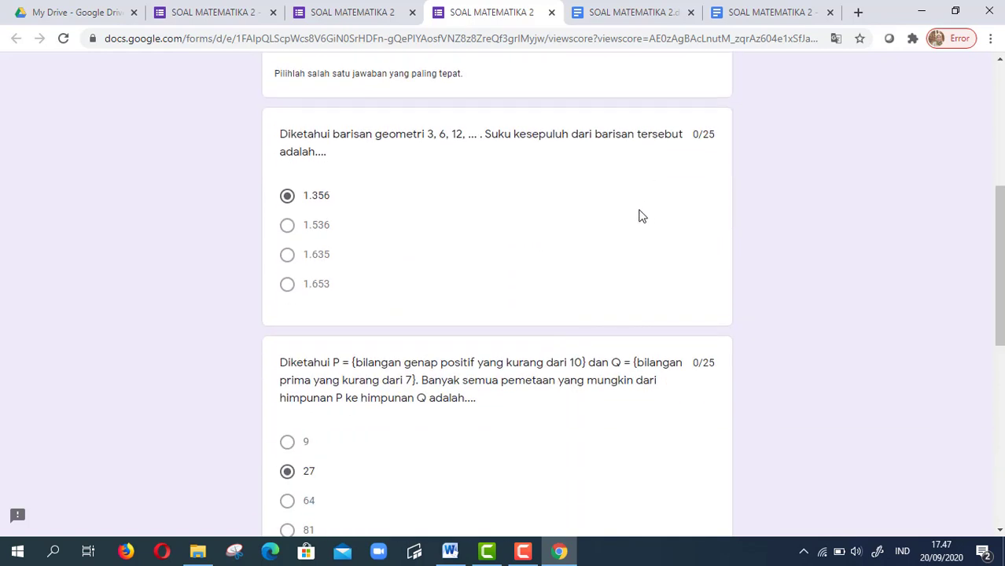
{"action": "scroll", "coordinate": [658, 203], "scroll_direction": "down", "scroll_amount": 4}
{"action": "scroll", "coordinate": [660, 207], "scroll_direction": "down", "scroll_amount": 3}
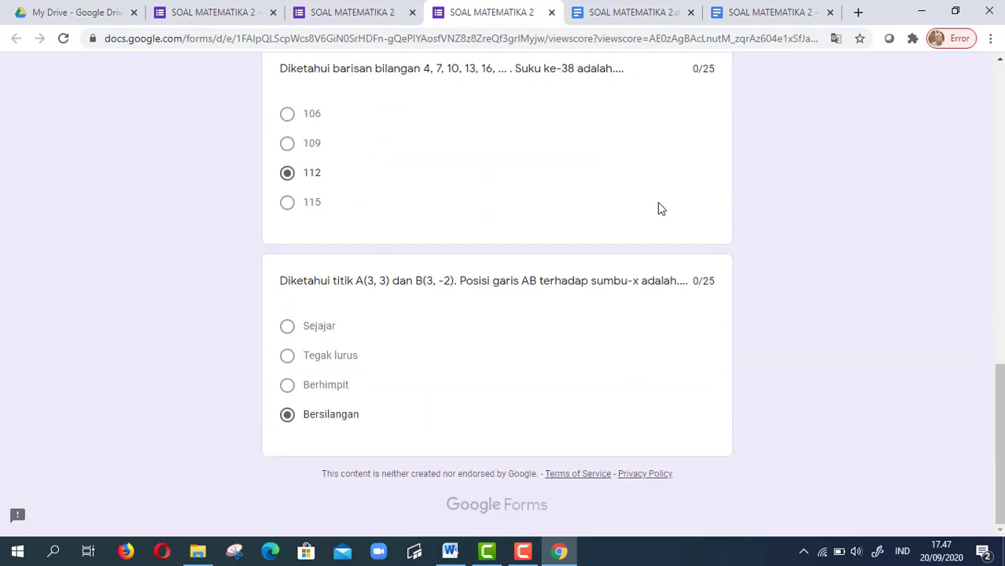
{"action": "scroll", "coordinate": [658, 209], "scroll_direction": "up", "scroll_amount": 15}
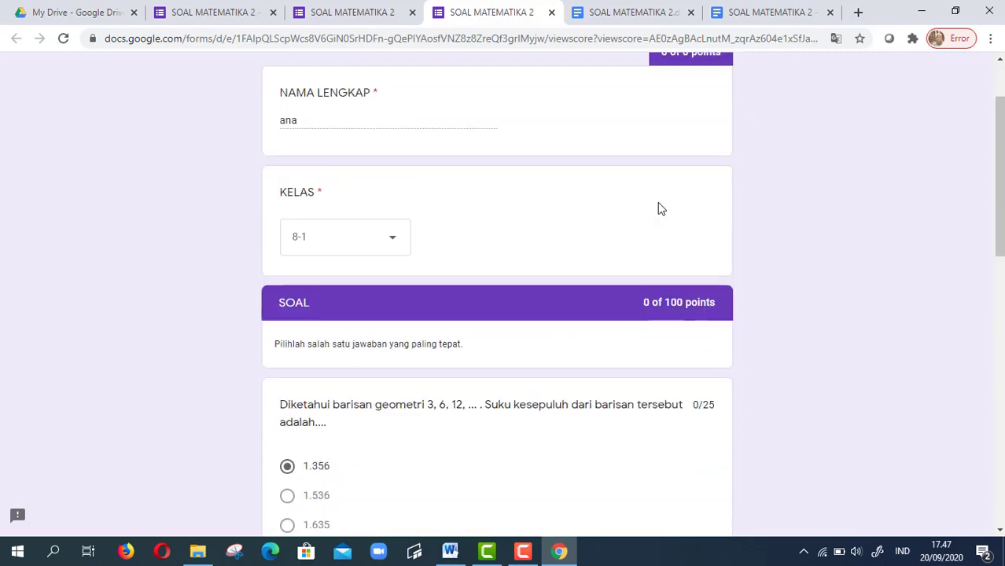
{"action": "scroll", "coordinate": [657, 202], "scroll_direction": "up", "scroll_amount": 2}
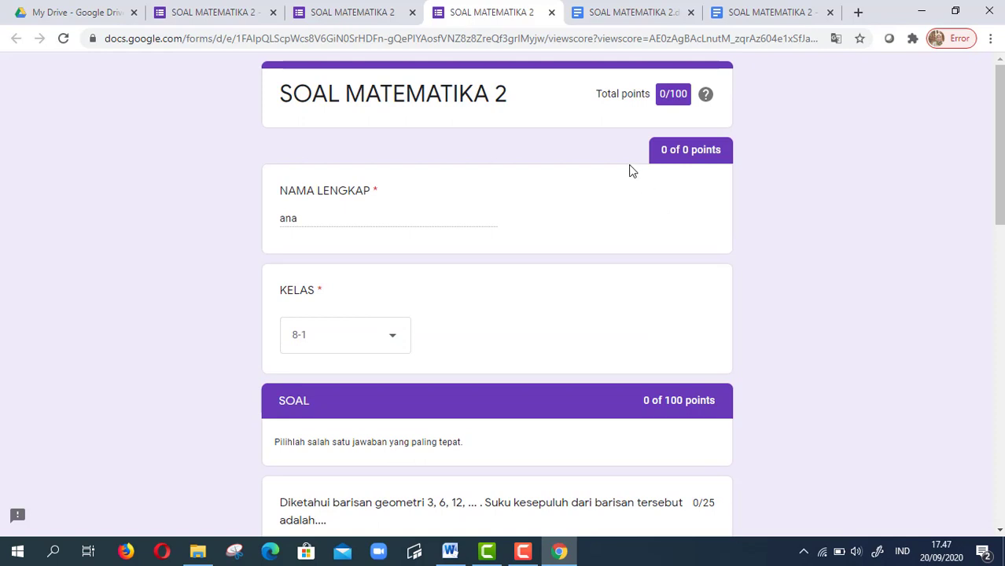
{"action": "left_click", "coordinate": [552, 13]}
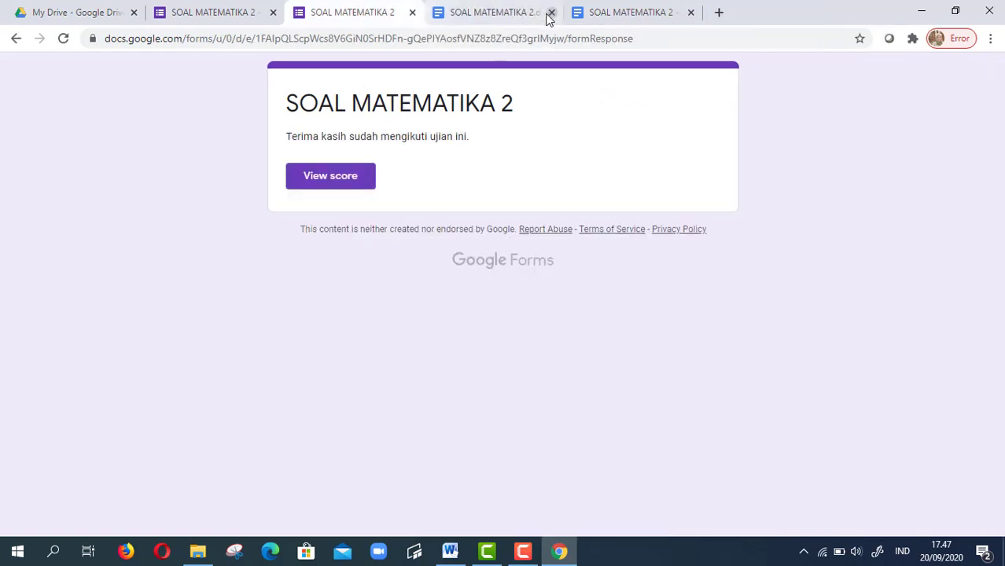
{"action": "left_click", "coordinate": [413, 12]}
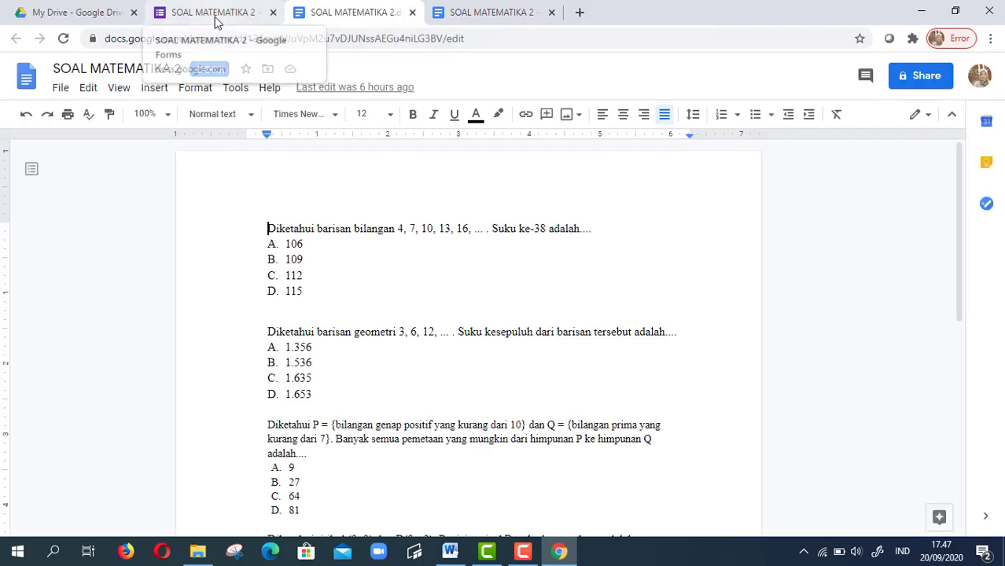
{"action": "left_click", "coordinate": [217, 22]}
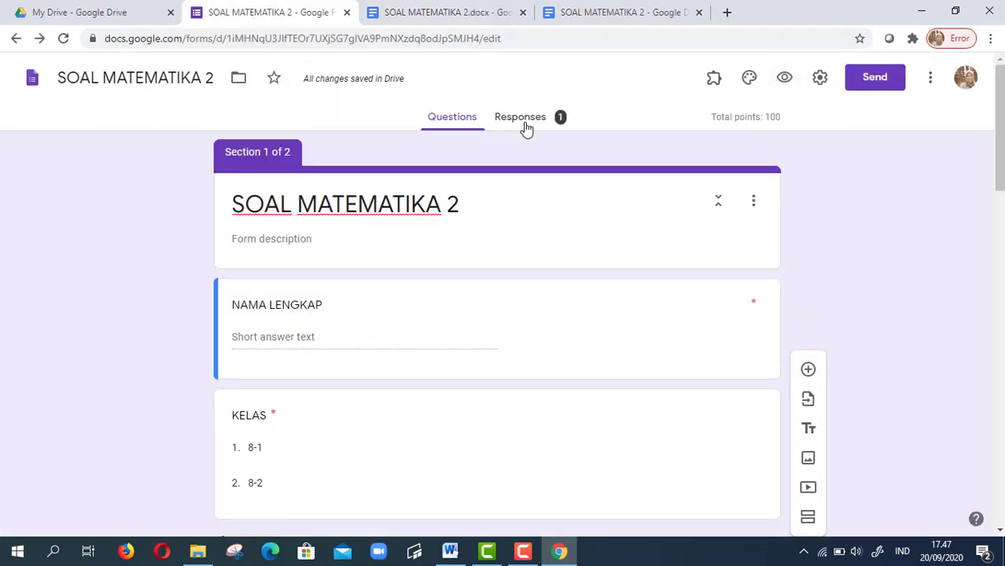
Check the correct answer and point value of the question about the 38th term of 4, 7, 10, 13, 16
{"action": "scroll", "coordinate": [448, 288], "scroll_direction": "down", "scroll_amount": 5}
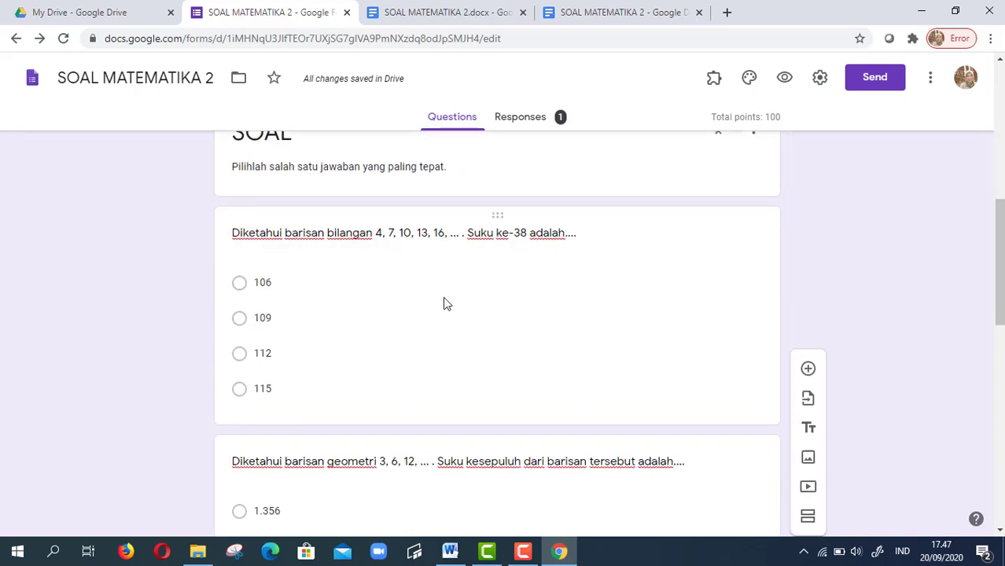
{"action": "left_click", "coordinate": [448, 252]}
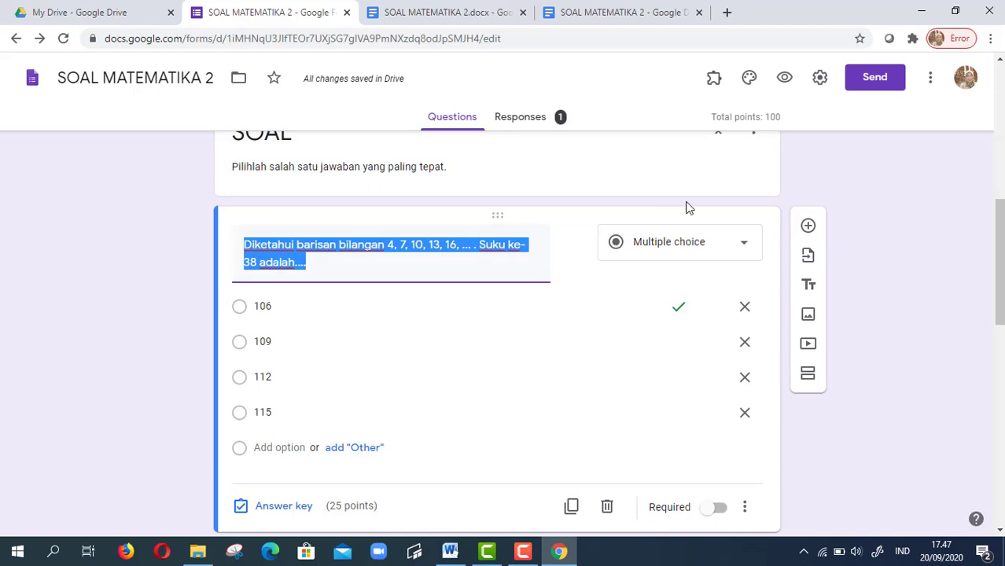
{"action": "left_click", "coordinate": [878, 190]}
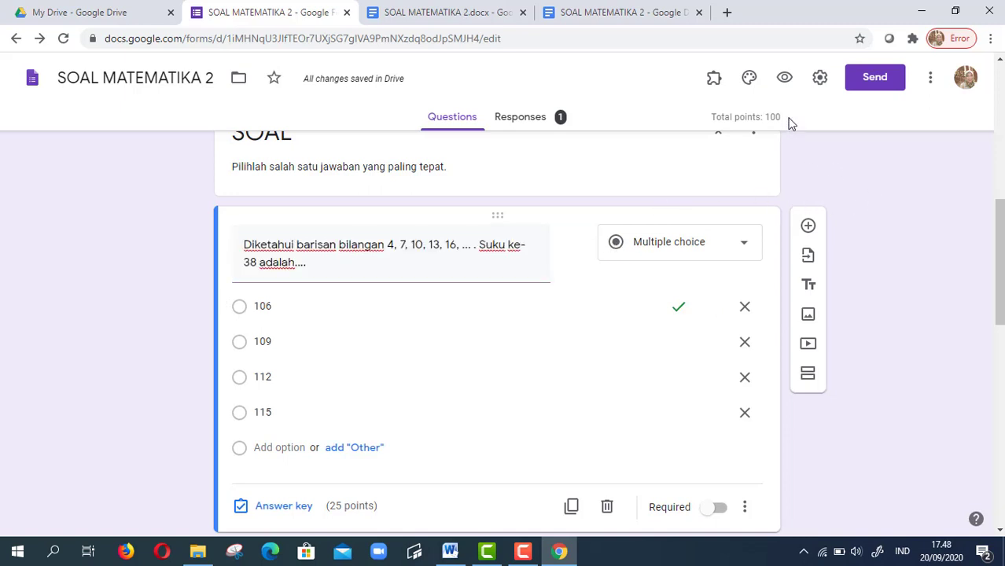
{"action": "scroll", "coordinate": [626, 169], "scroll_direction": "up", "scroll_amount": 7}
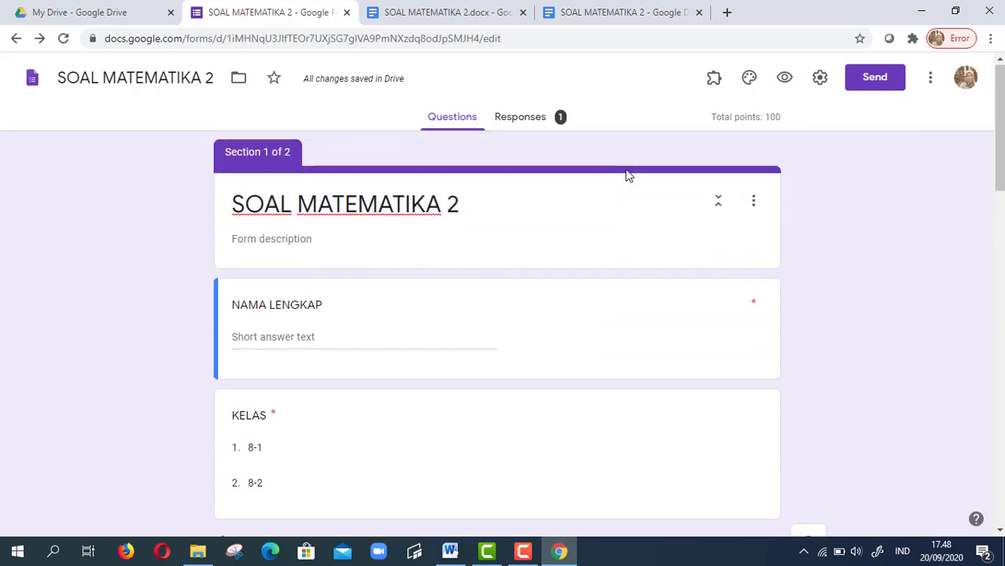
Link the form's responses to a new spreadsheet, view the recorded test response, and return to the form's questions
{"action": "left_click", "coordinate": [518, 128]}
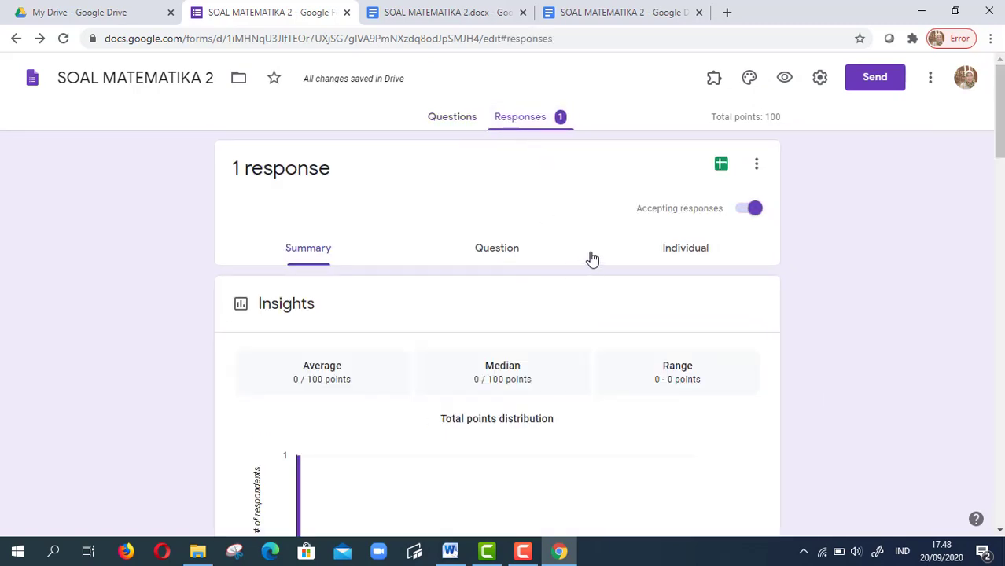
{"action": "left_click", "coordinate": [721, 166]}
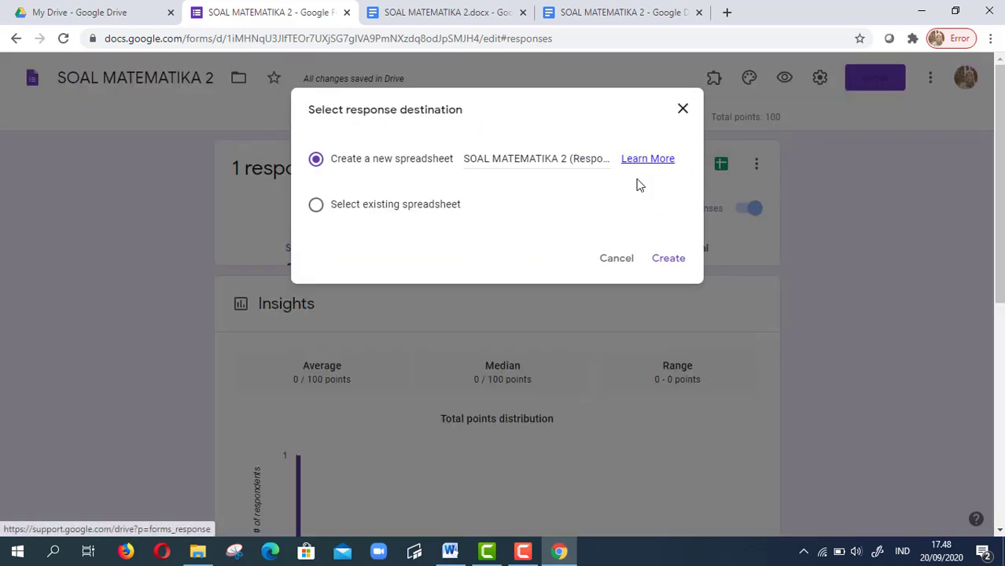
{"action": "left_click", "coordinate": [665, 261]}
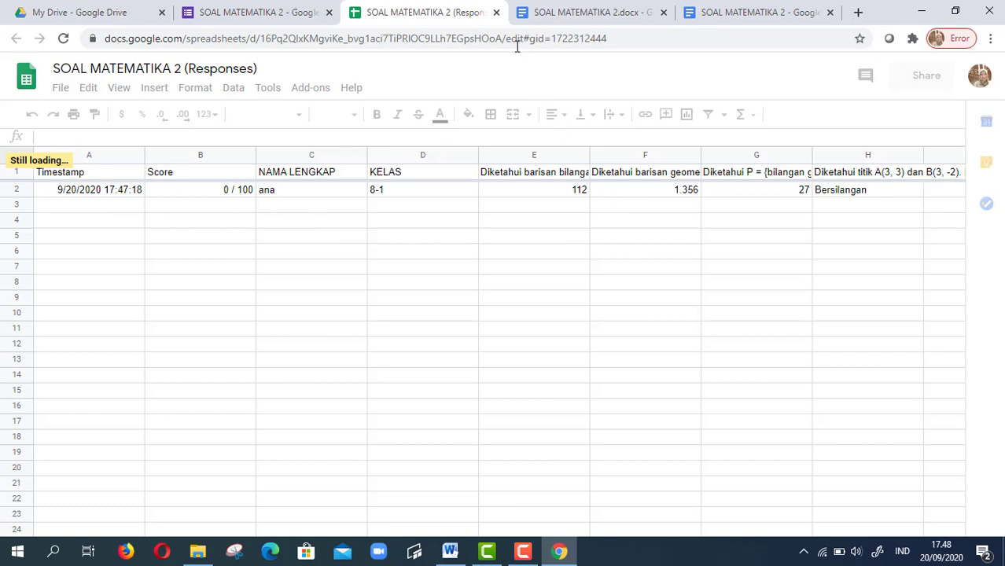
{"action": "left_click", "coordinate": [496, 12]}
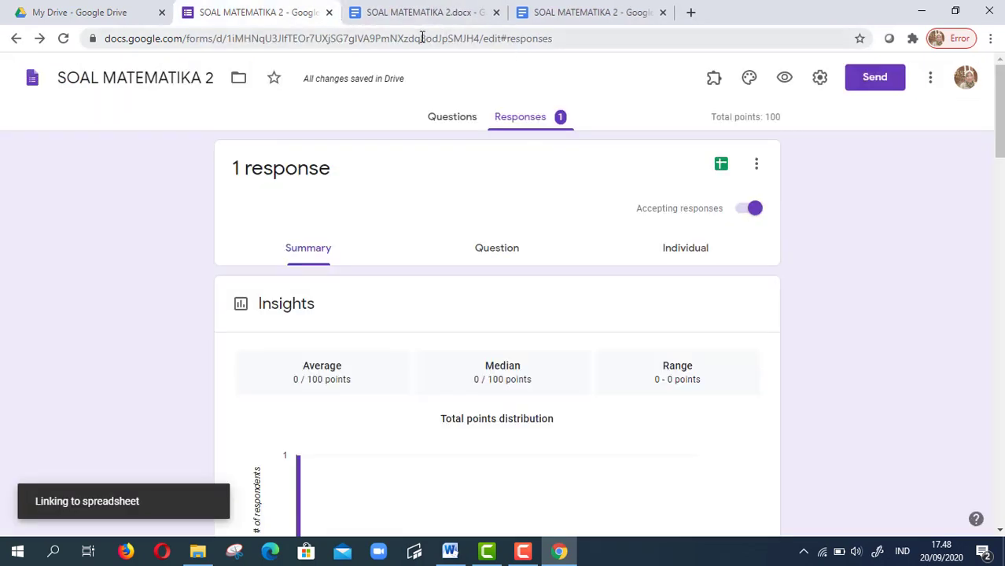
{"action": "left_click", "coordinate": [438, 129]}
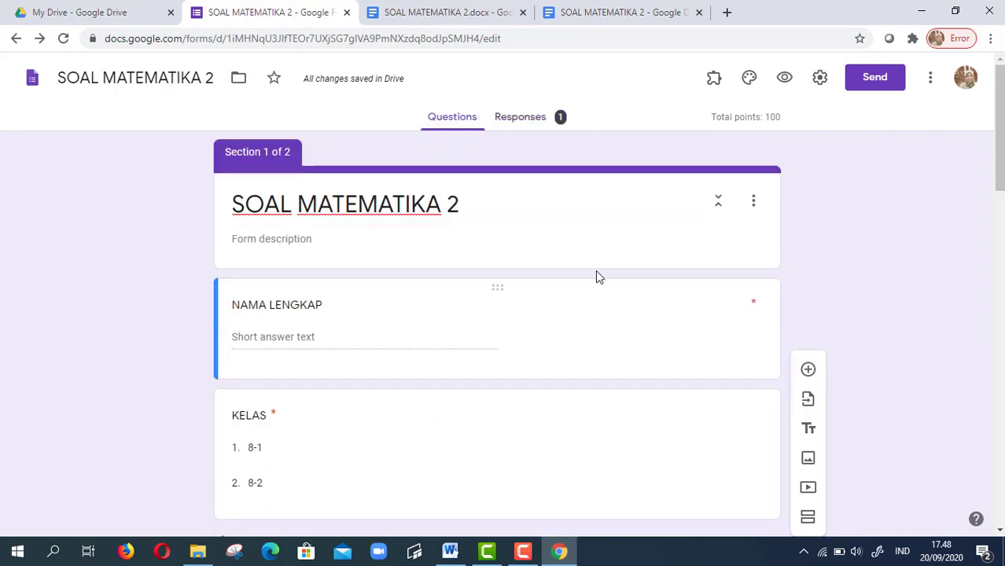